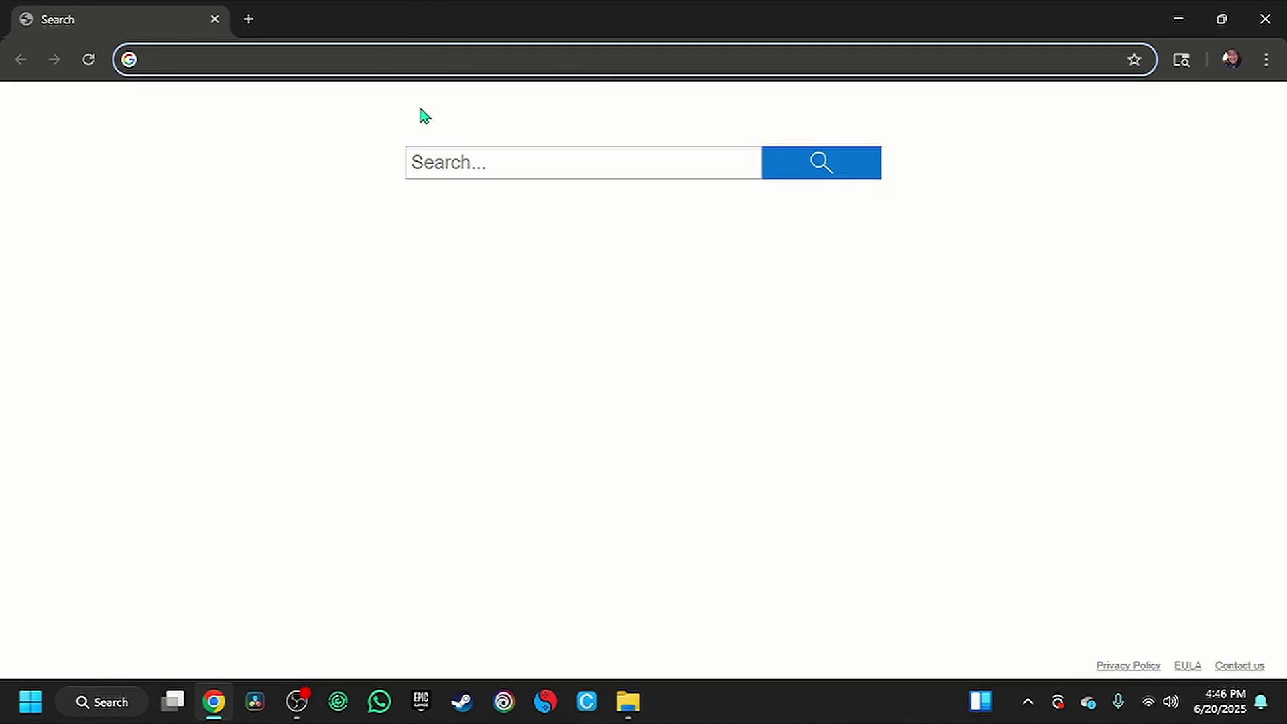
Navigate Chrome to cemu.info, correcting the mistyped address.
{"action": "type", "text": "cemu"}
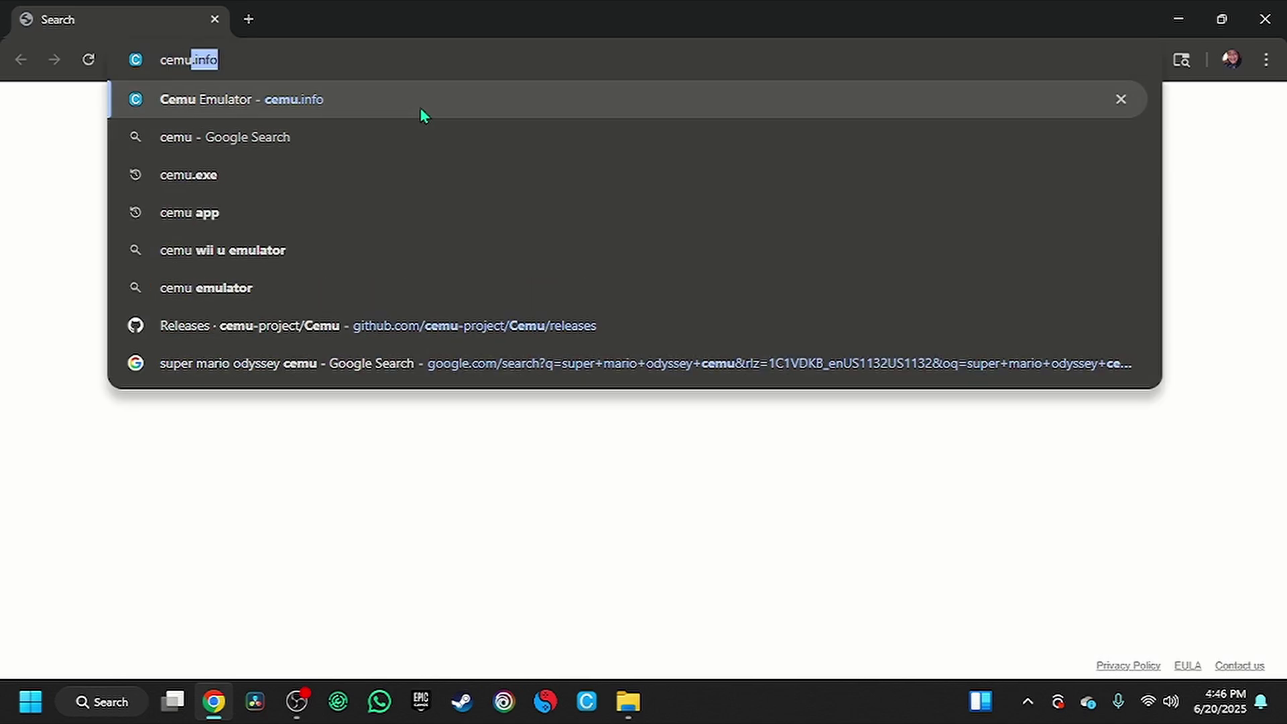
{"action": "type", "text": ".info"}
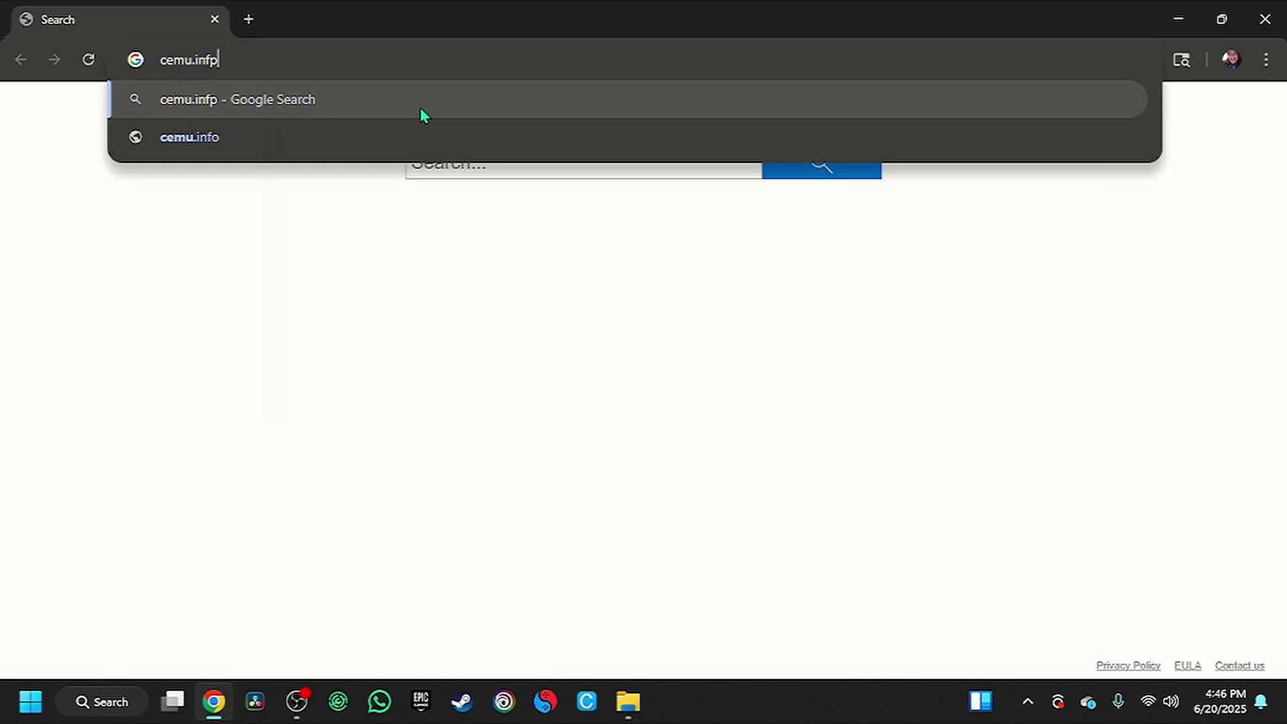
{"action": "key", "text": "BackSpace"}
{"action": "type", "text": "o"}
{"action": "key", "text": "Return"}
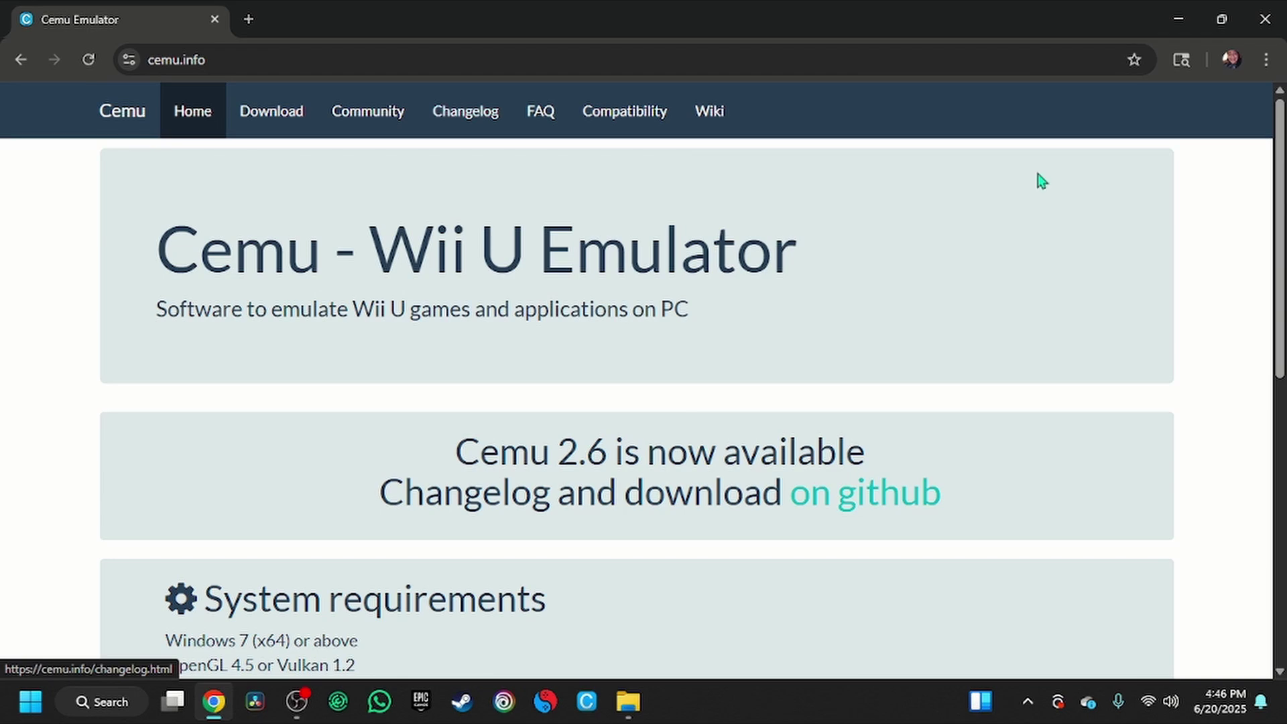
Open the Cemu 2.6 GitHub release page, look over its Assets list, and minimize Chrome.
{"action": "scroll", "coordinate": [356, 295], "scroll_direction": "down", "scroll_amount": 8}
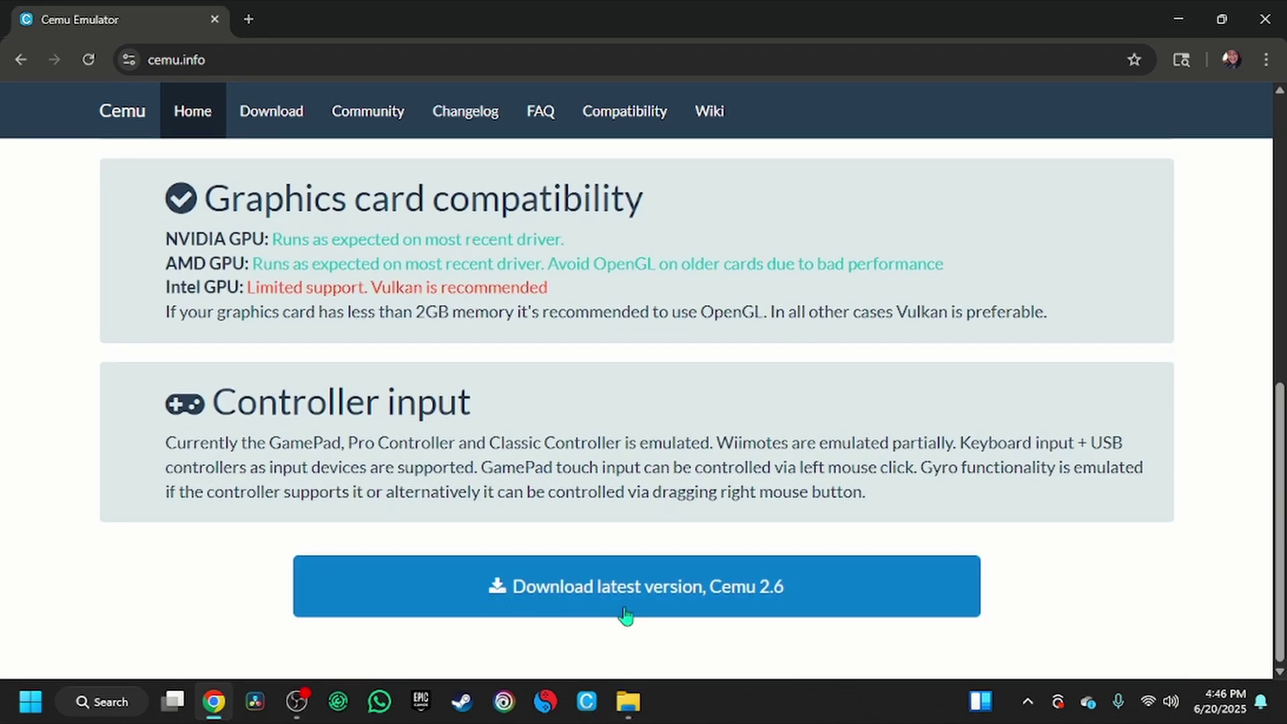
{"action": "left_click", "coordinate": [662, 590]}
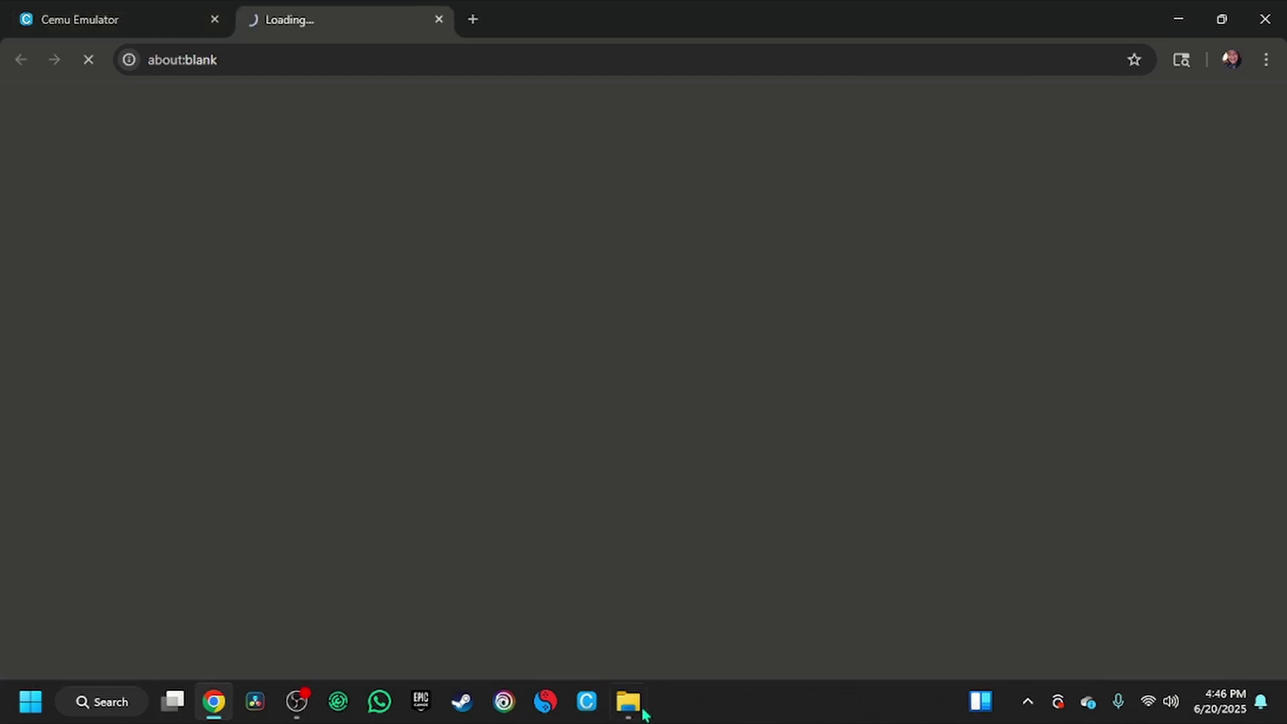
{"action": "scroll", "coordinate": [563, 455], "scroll_direction": "down", "scroll_amount": 5}
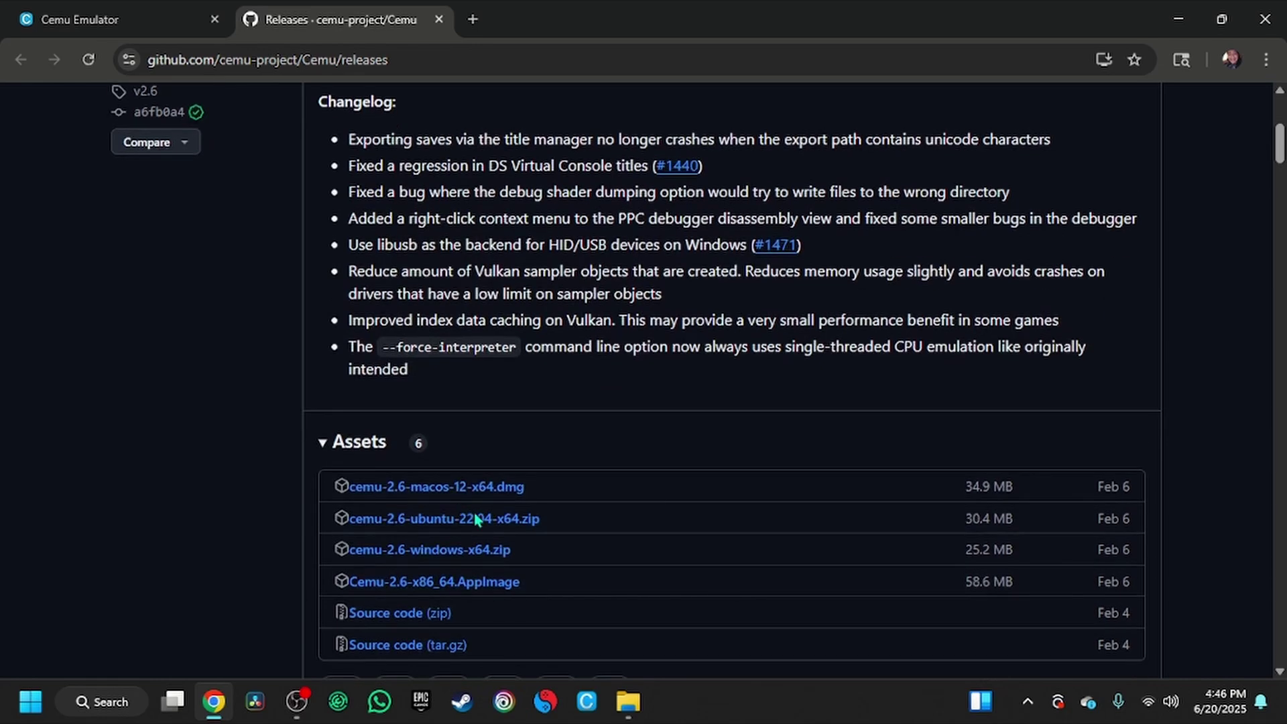
{"action": "scroll", "coordinate": [503, 556], "scroll_direction": "down", "scroll_amount": 2}
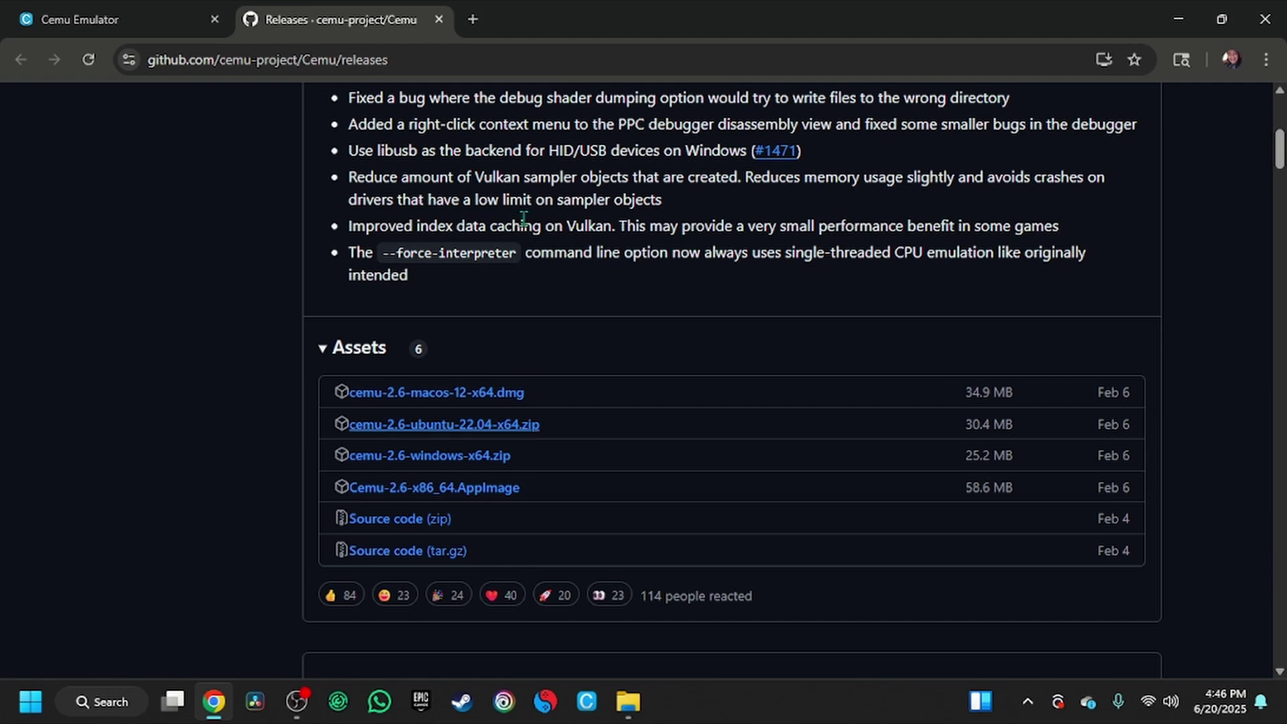
{"action": "scroll", "coordinate": [509, 326], "scroll_direction": "up", "scroll_amount": 1}
{"action": "scroll", "coordinate": [510, 326], "scroll_direction": "up", "scroll_amount": 5}
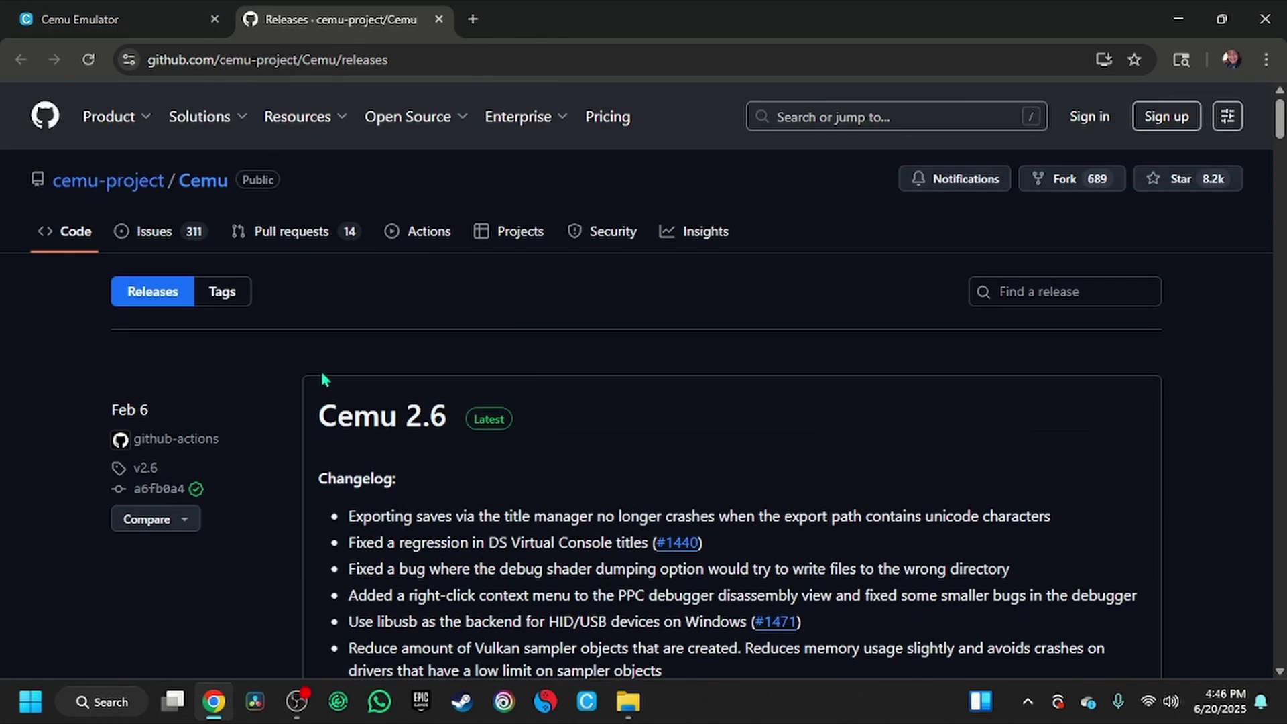
{"action": "scroll", "coordinate": [523, 427], "scroll_direction": "down", "scroll_amount": 10}
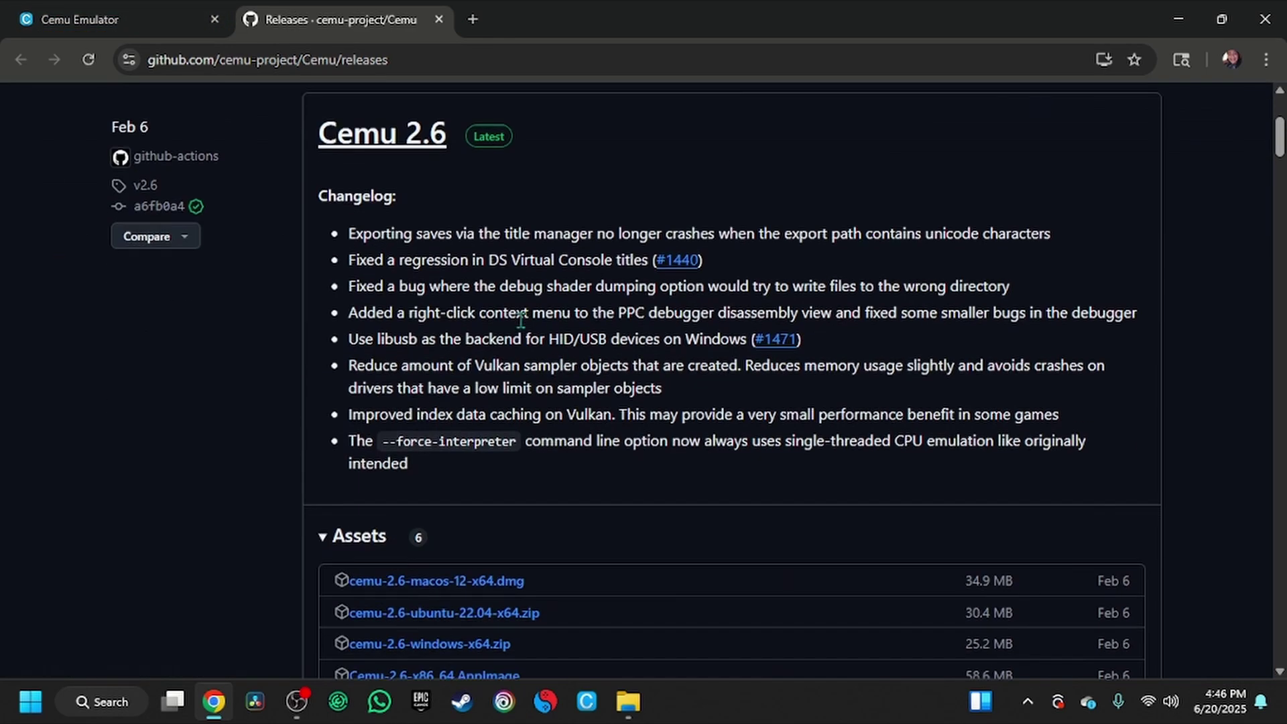
{"action": "scroll", "coordinate": [521, 427], "scroll_direction": "up", "scroll_amount": 5}
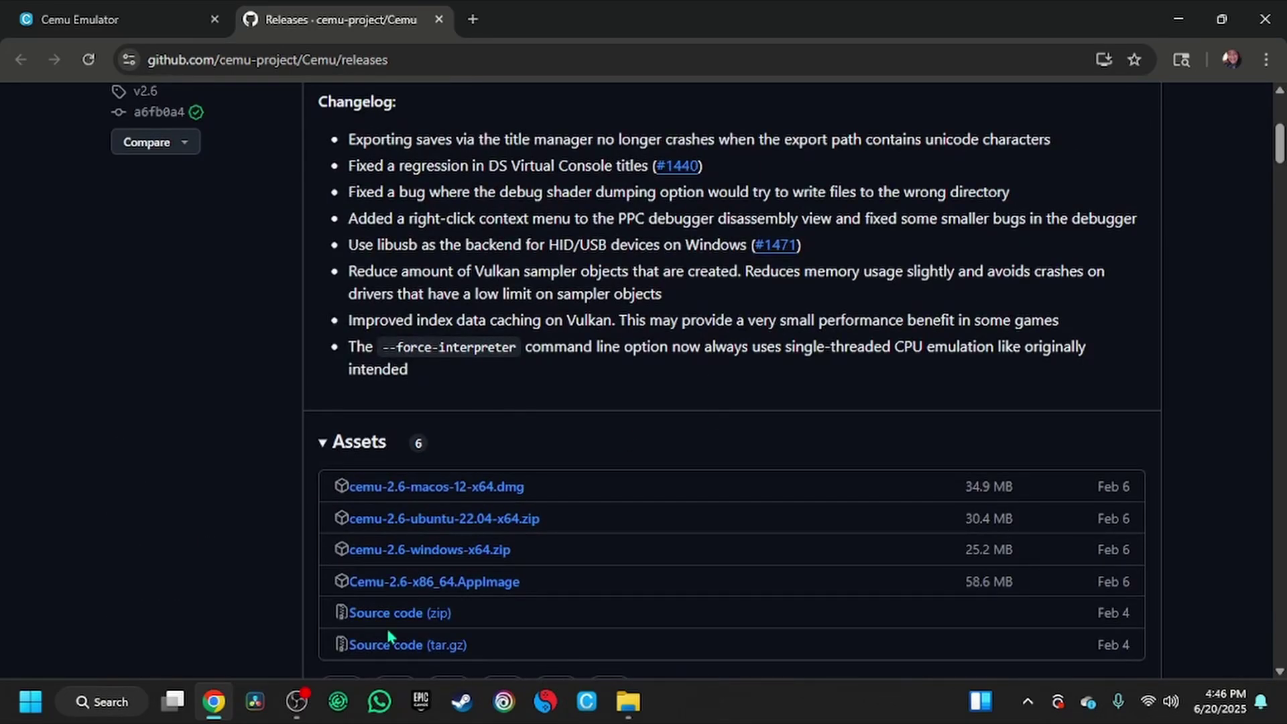
{"action": "left_click", "coordinate": [1178, 19]}
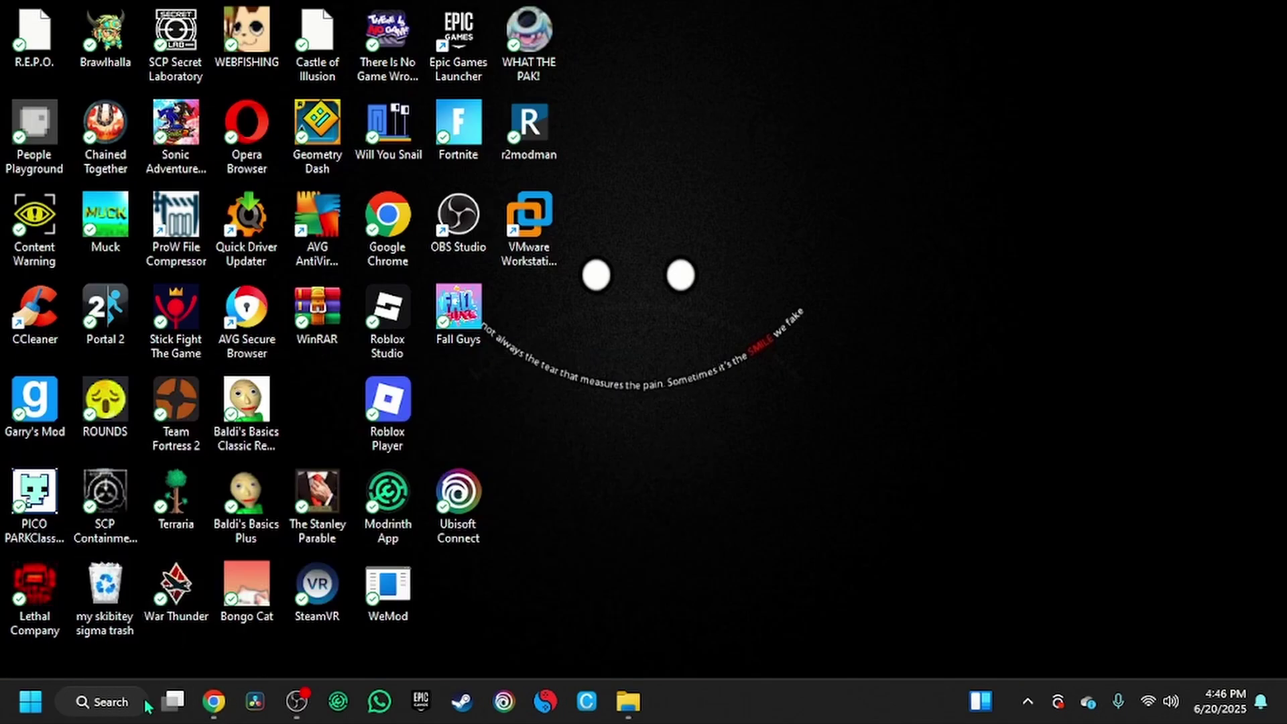
Launch File Explorer from Windows Search and go to the Downloads folder.
{"action": "left_click", "coordinate": [104, 702]}
{"action": "left_click", "coordinate": [108, 175]}
{"action": "scroll", "coordinate": [288, 355], "scroll_direction": "down", "scroll_amount": 3}
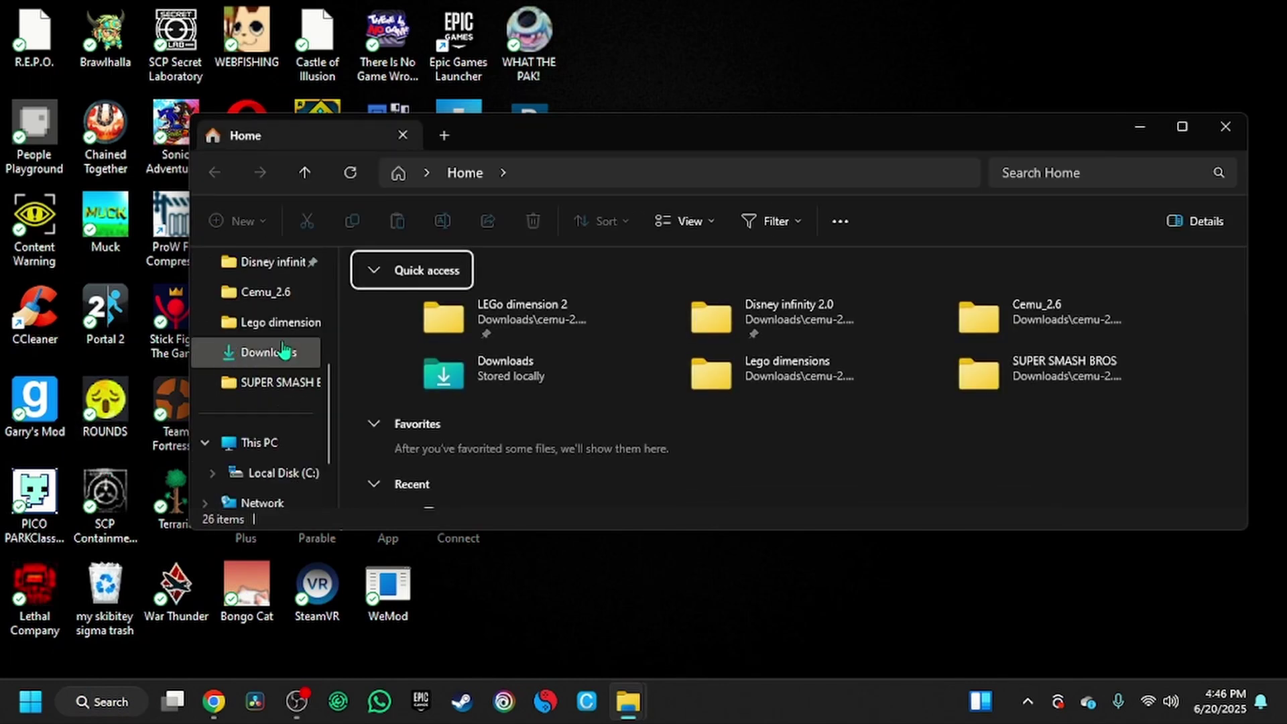
{"action": "scroll", "coordinate": [357, 377], "scroll_direction": "down", "scroll_amount": 1}
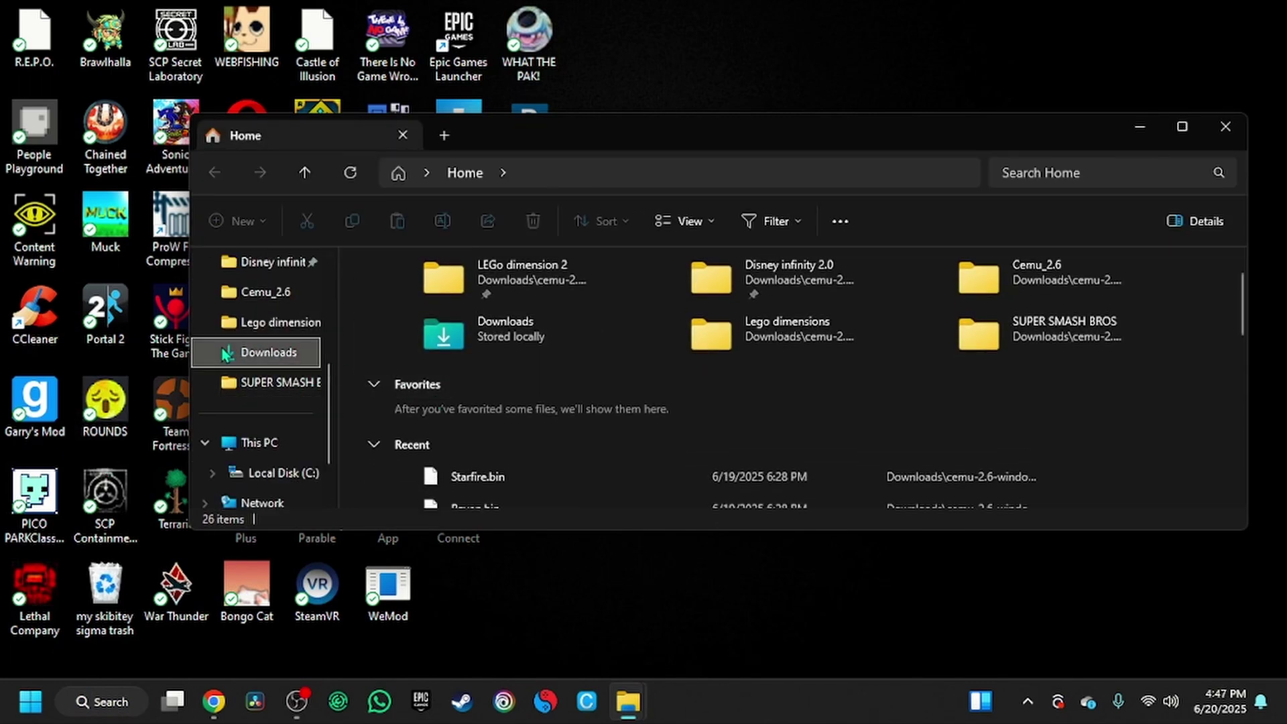
{"action": "left_click", "coordinate": [282, 354]}
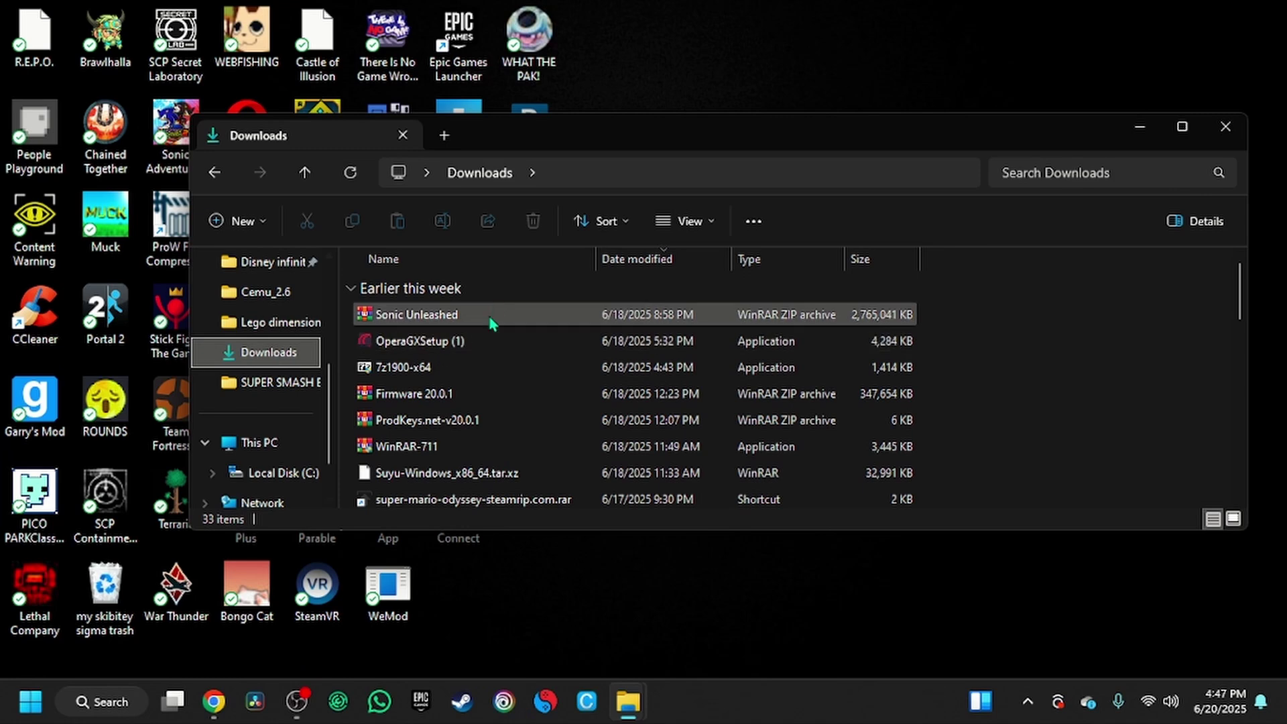
Open cemu-2.6-windows-x64\Cemu_2.6, maximize Explorer, then minimize it.
{"action": "scroll", "coordinate": [496, 312], "scroll_direction": "down", "scroll_amount": 6}
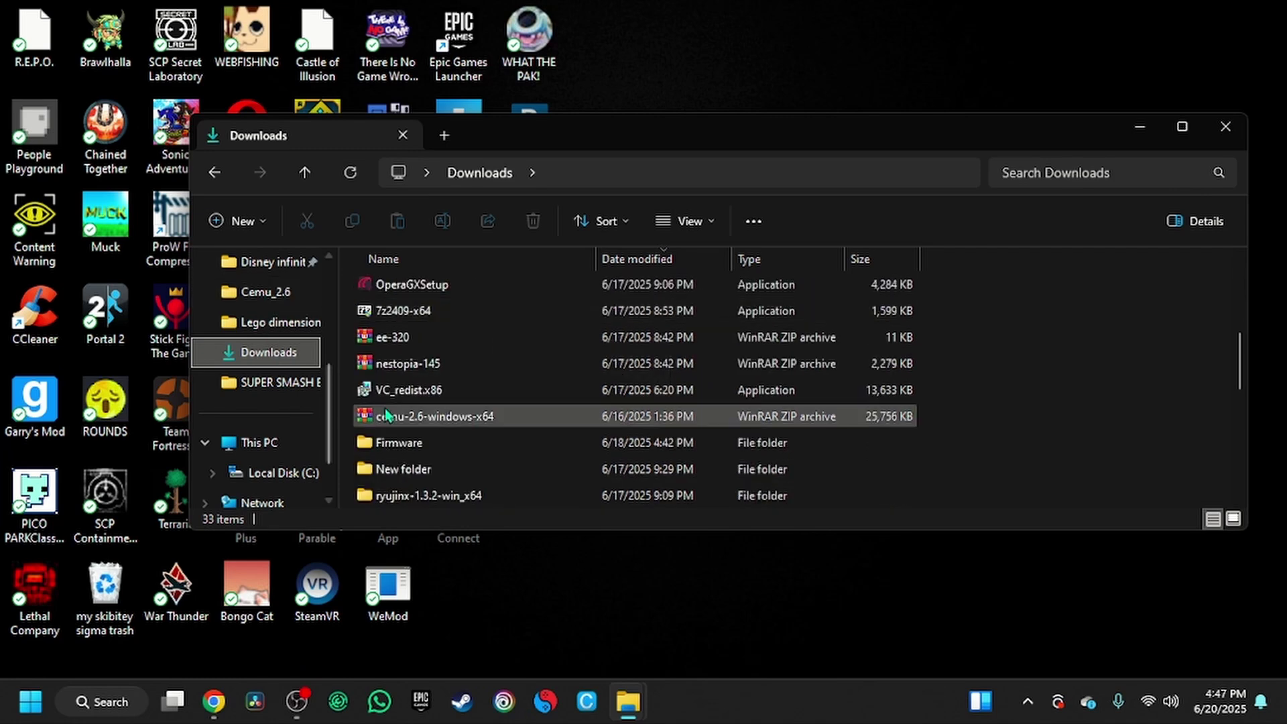
{"action": "scroll", "coordinate": [412, 416], "scroll_direction": "down", "scroll_amount": 1}
{"action": "scroll", "coordinate": [425, 489], "scroll_direction": "up", "scroll_amount": 2}
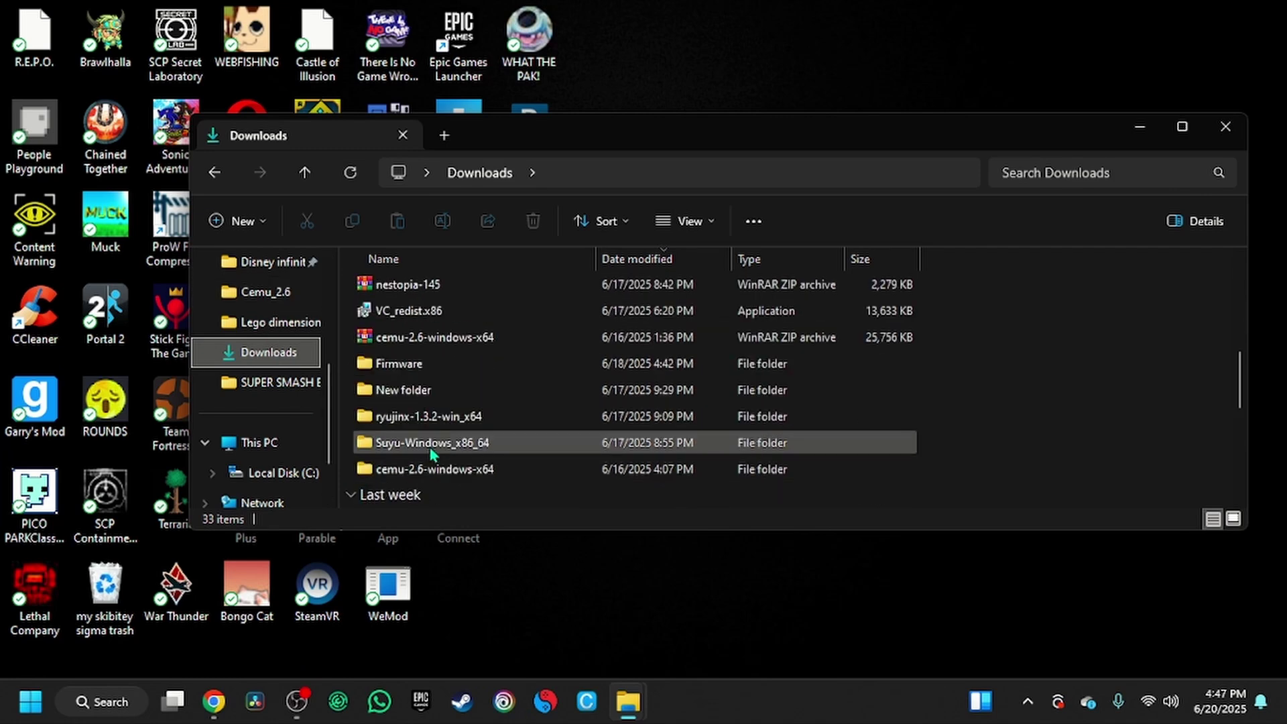
{"action": "double_click", "coordinate": [474, 473]}
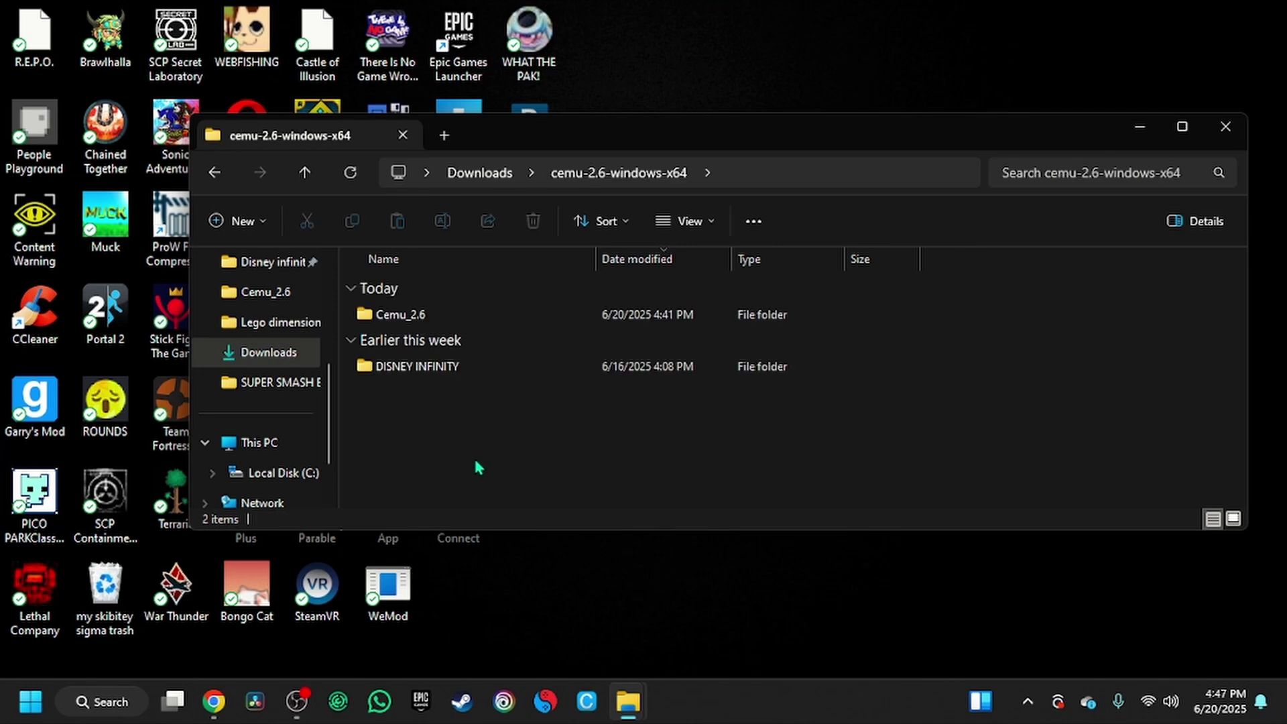
{"action": "double_click", "coordinate": [467, 315]}
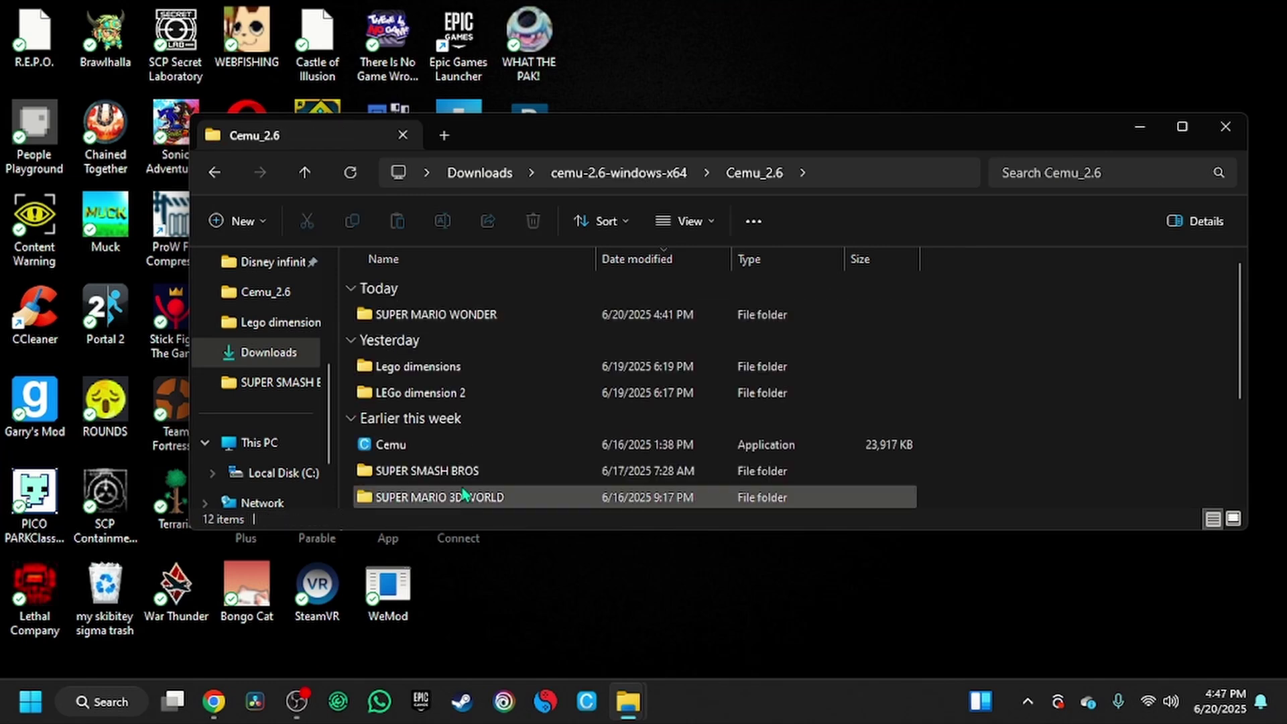
{"action": "scroll", "coordinate": [528, 373], "scroll_direction": "down", "scroll_amount": 3}
{"action": "left_click", "coordinate": [1182, 126]}
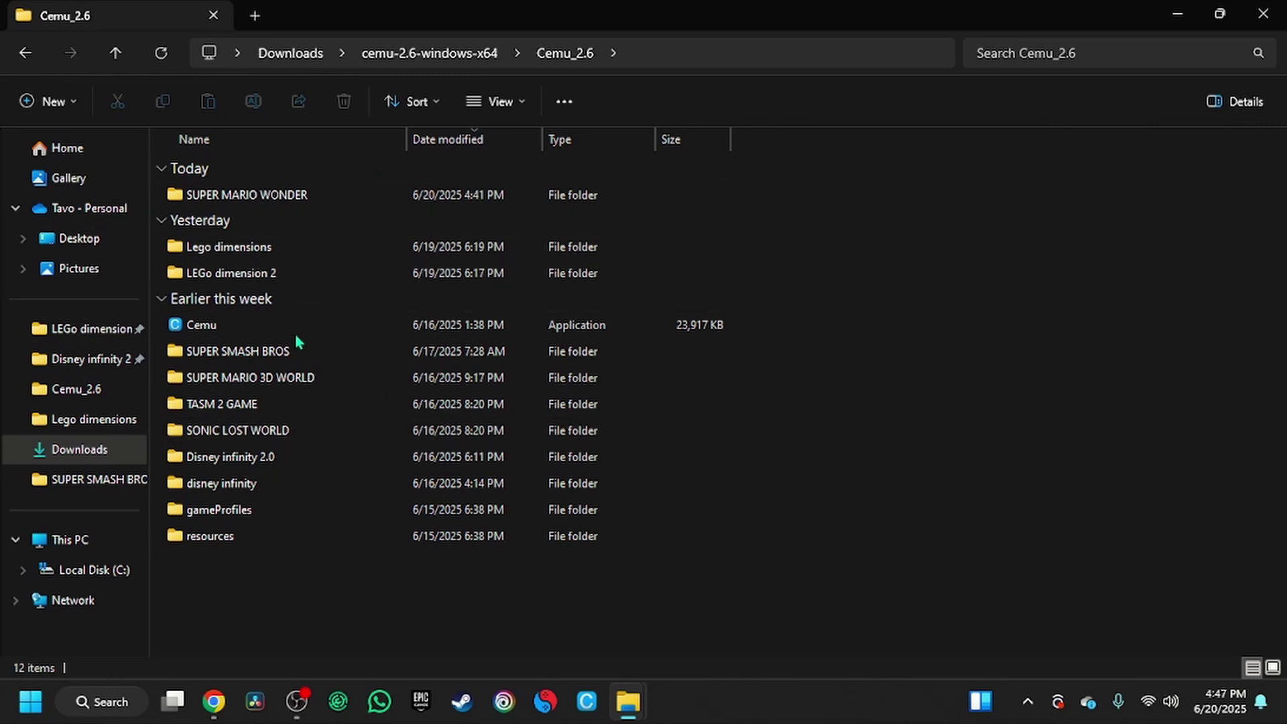
{"action": "mouse_move", "coordinate": [245, 335]}
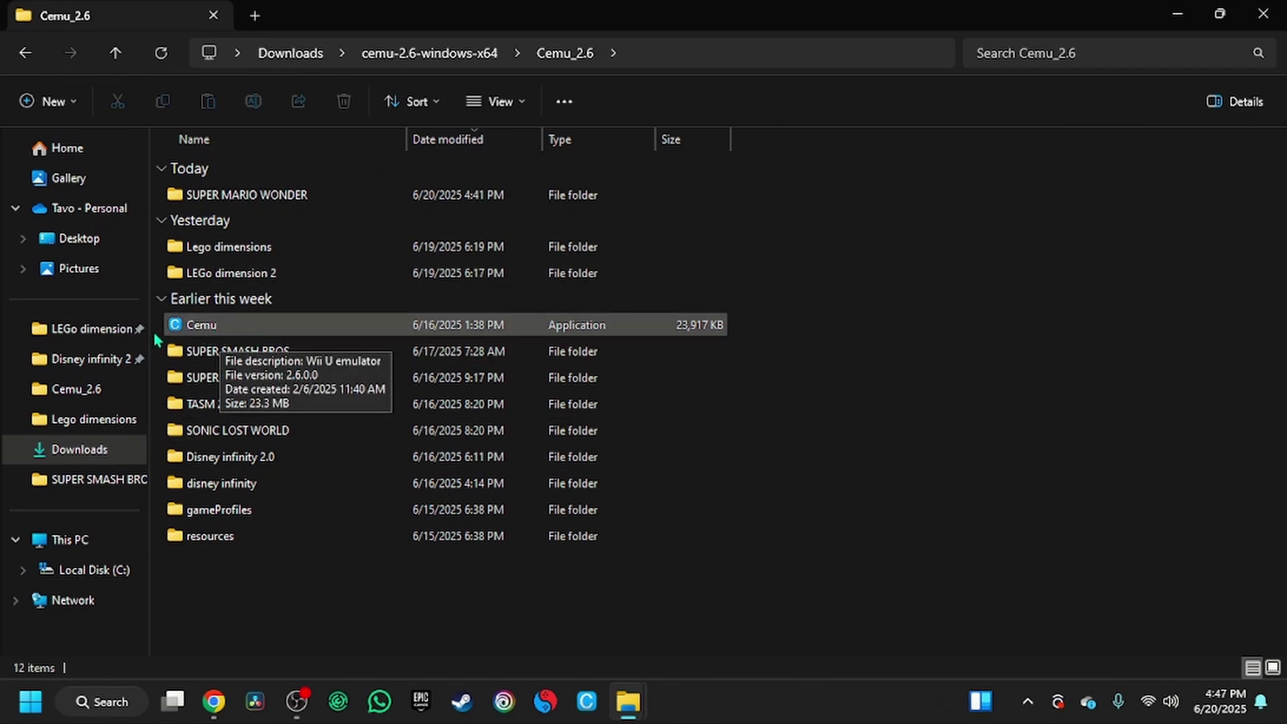
{"action": "left_click", "coordinate": [1178, 14]}
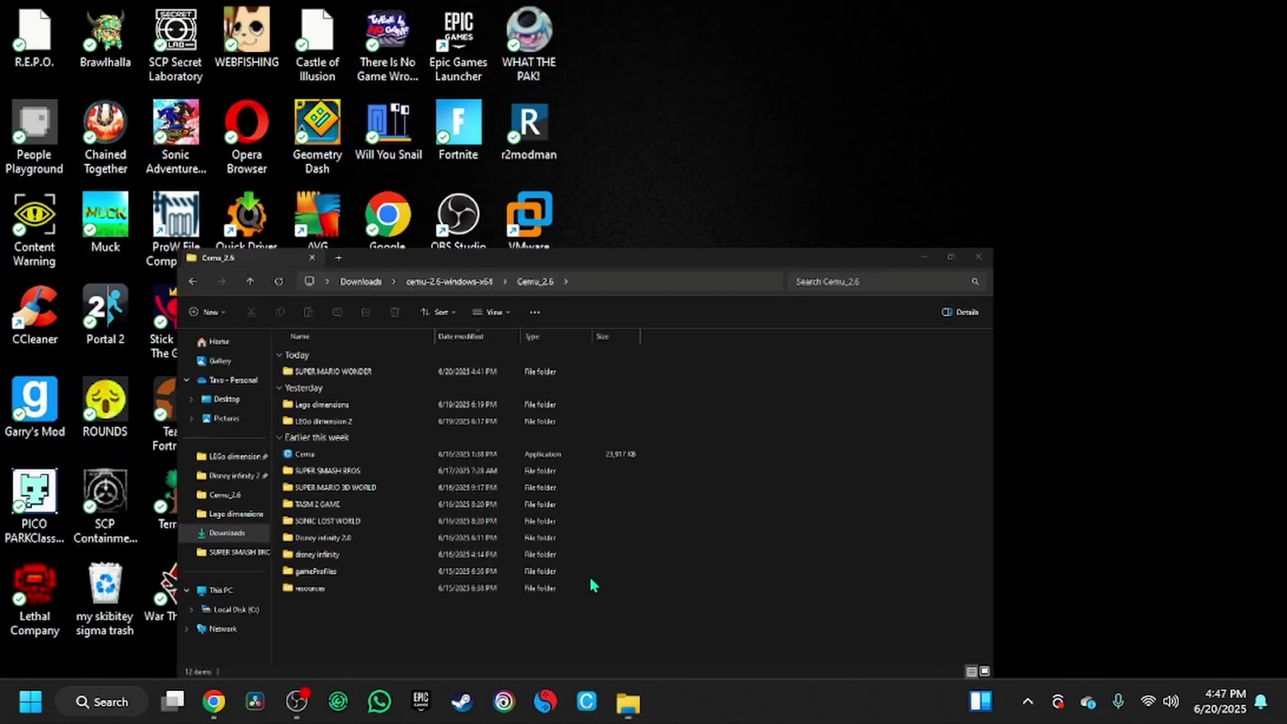
Bring up Cemu's game list from the taskbar, then switch back to Chrome.
{"action": "left_click", "coordinate": [587, 701]}
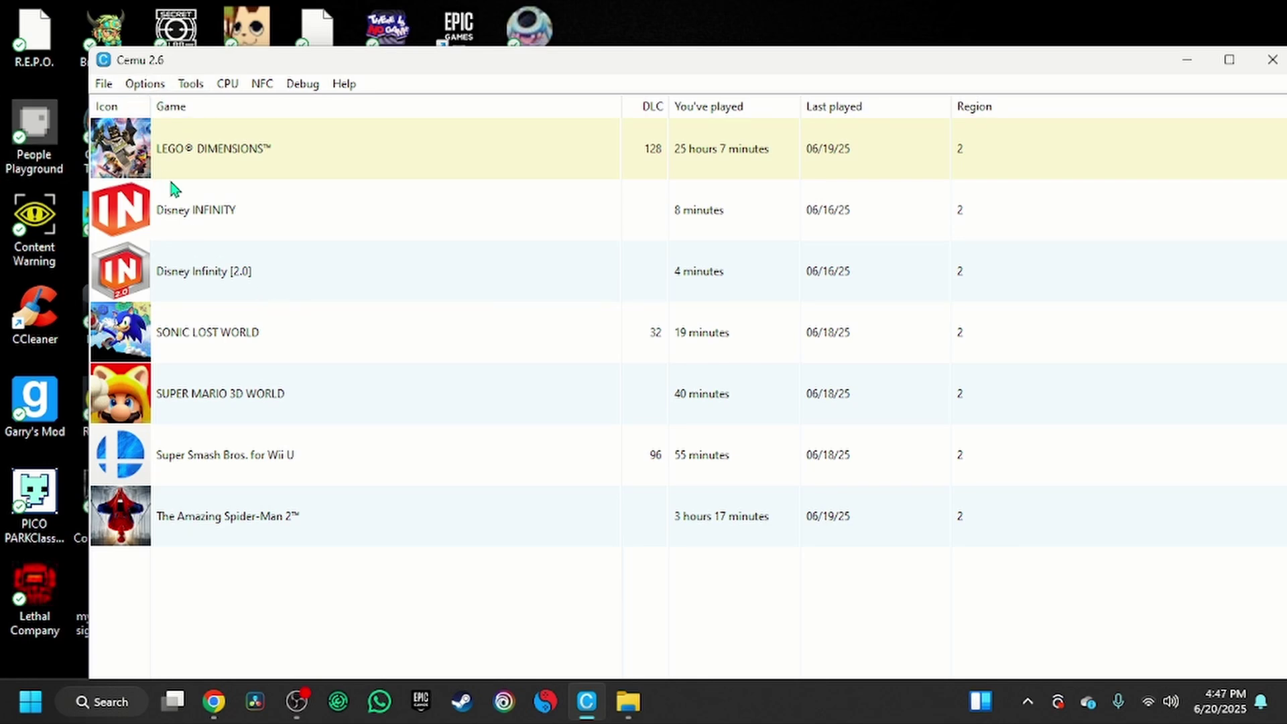
{"action": "left_click", "coordinate": [213, 700]}
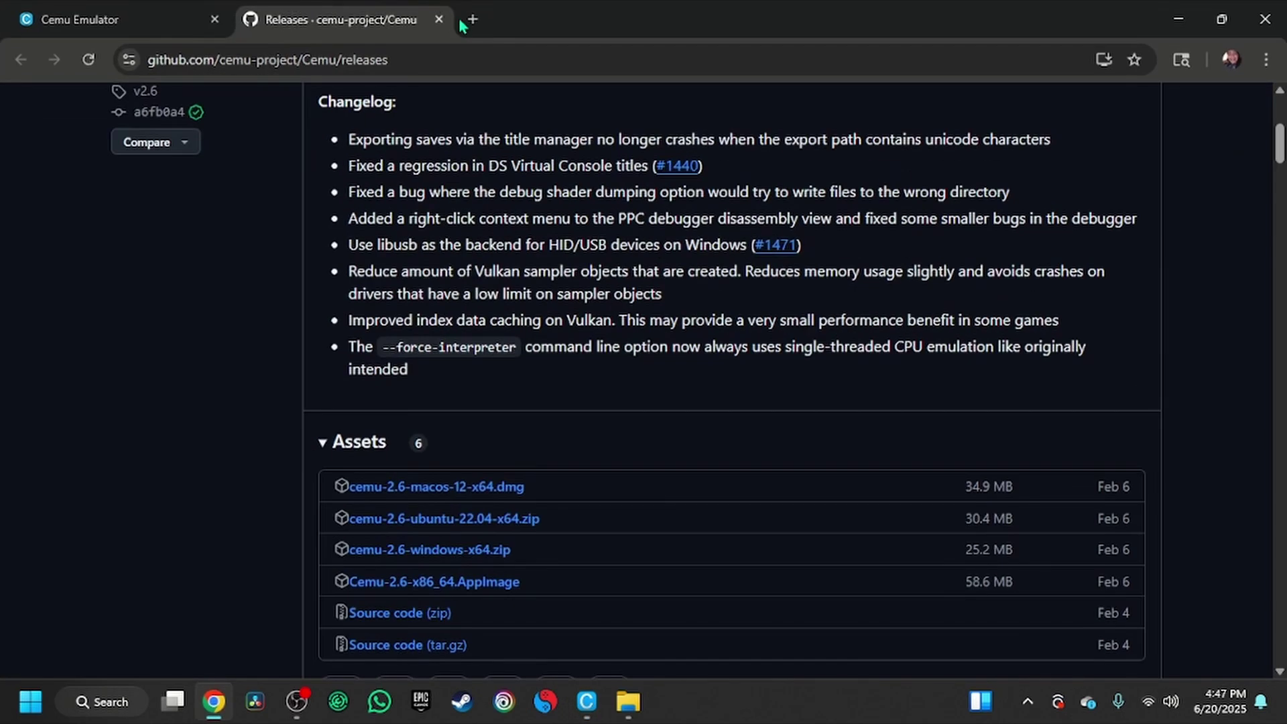
Open the archive.org lego-dimensions-us file listing in a new tab, then minimize Chrome.
{"action": "left_click", "coordinate": [470, 20]}
{"action": "type", "text": "ah"}
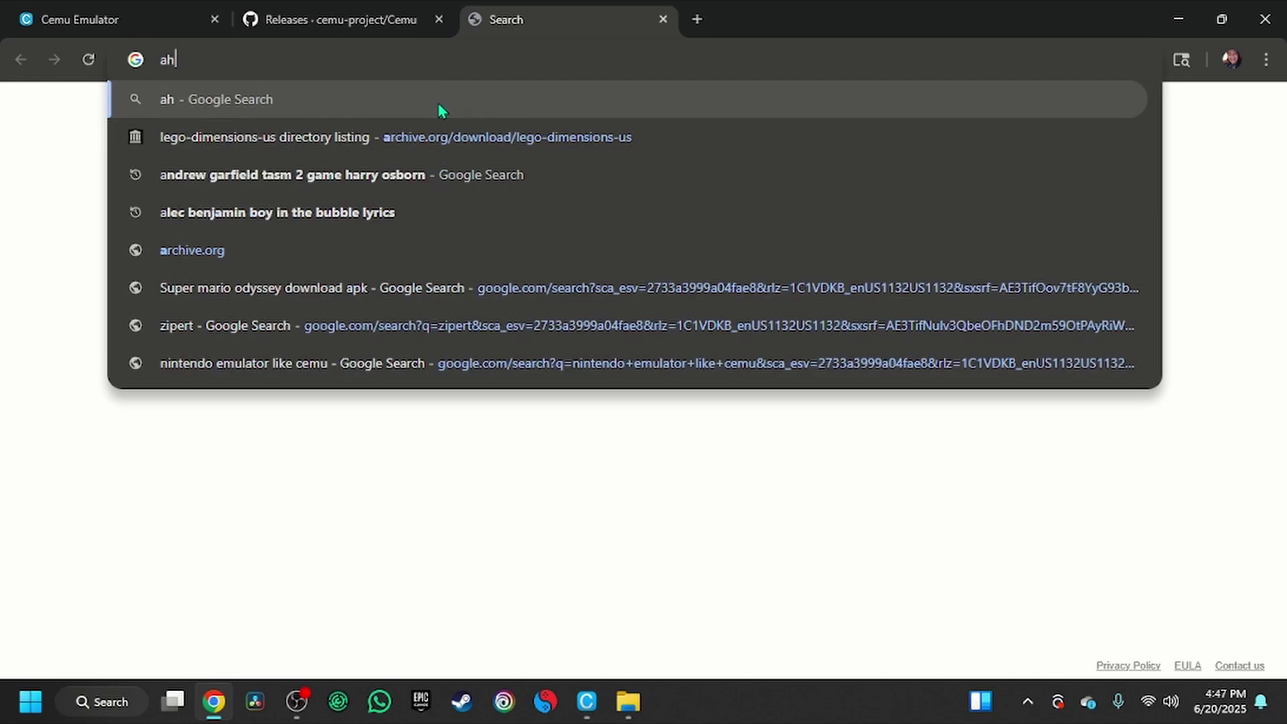
{"action": "key", "text": "BackSpace"}
{"action": "type", "text": "r"}
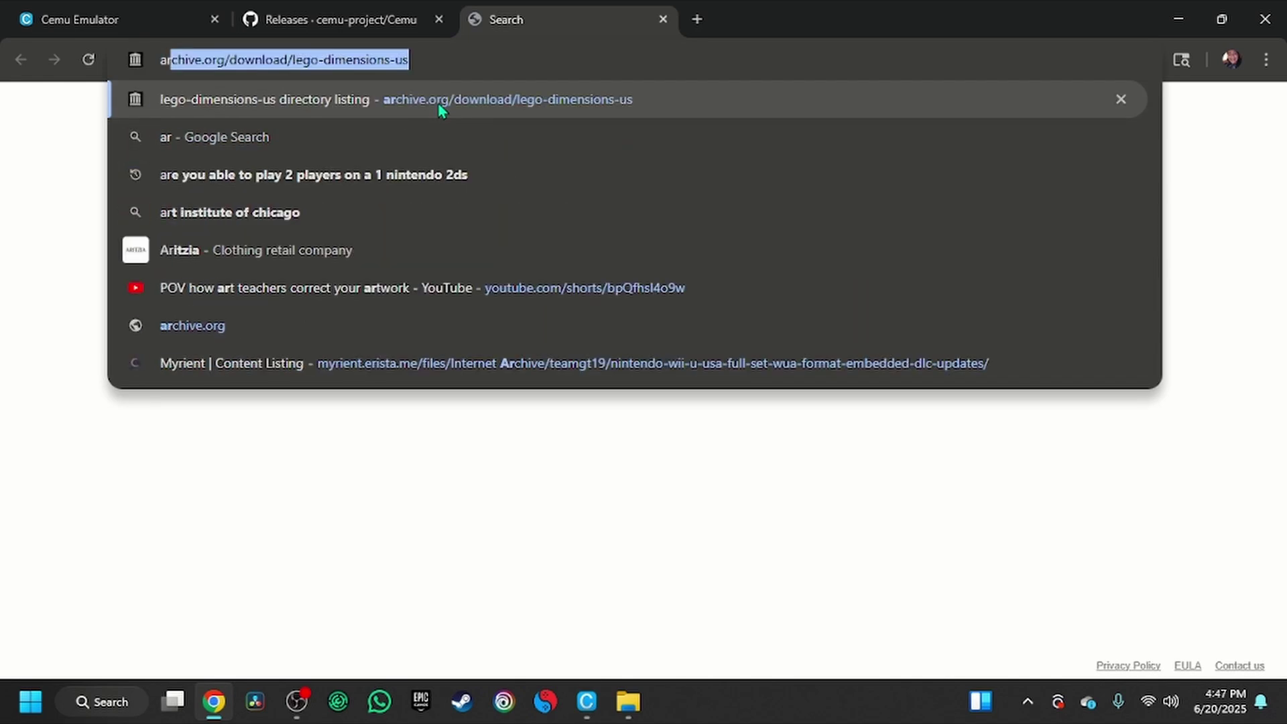
{"action": "left_click", "coordinate": [439, 106]}
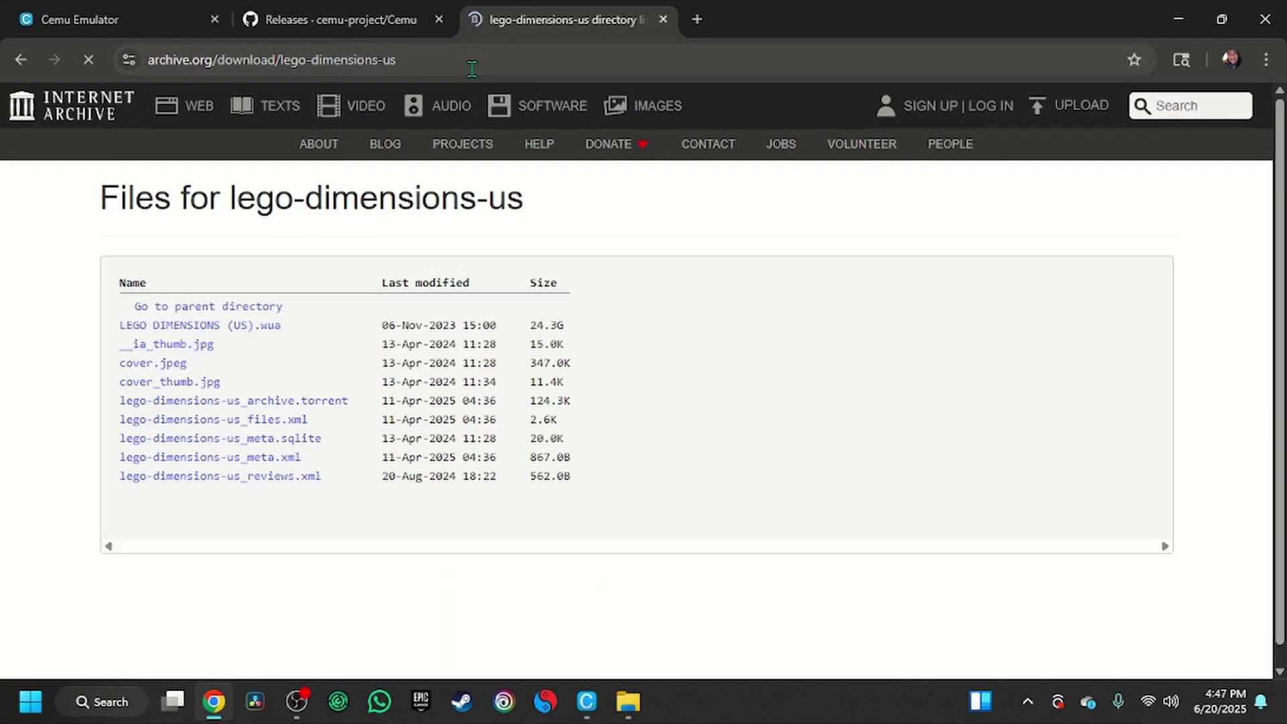
{"action": "left_click_drag", "start_coordinate": [397, 59], "coordinate": [432, 60]}
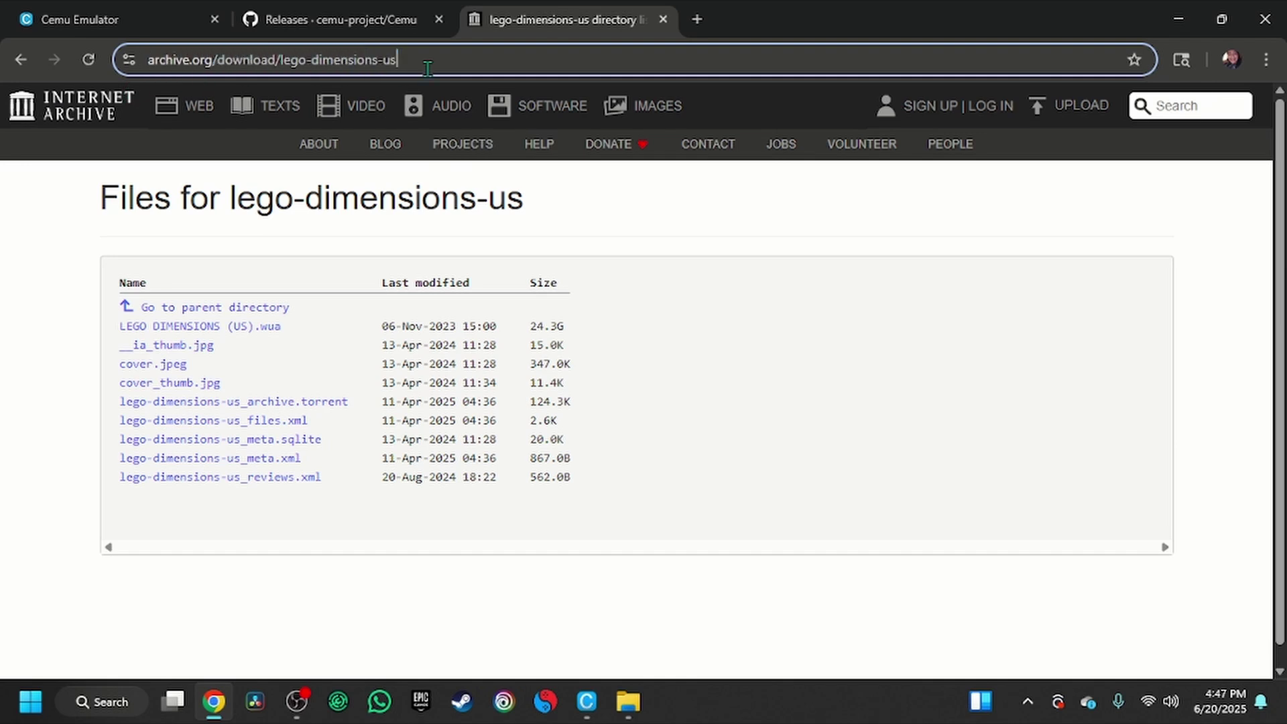
{"action": "left_click", "coordinate": [1233, 222]}
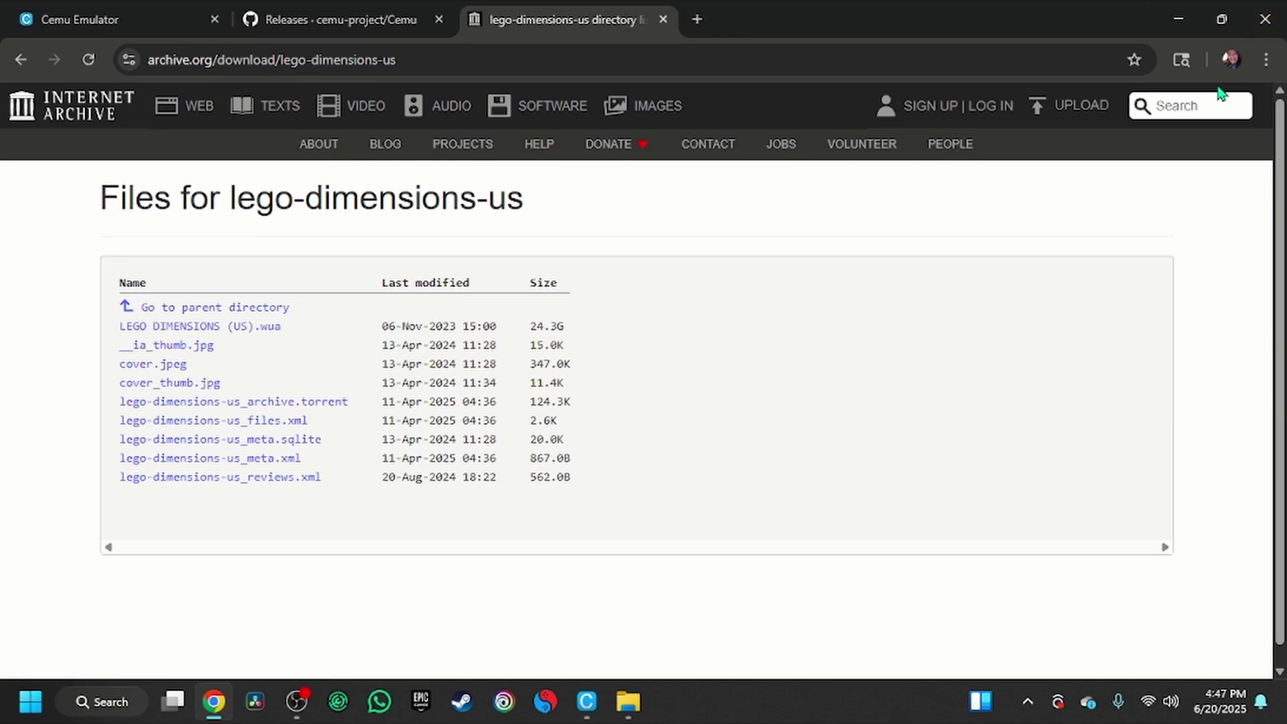
{"action": "left_click", "coordinate": [1179, 20]}
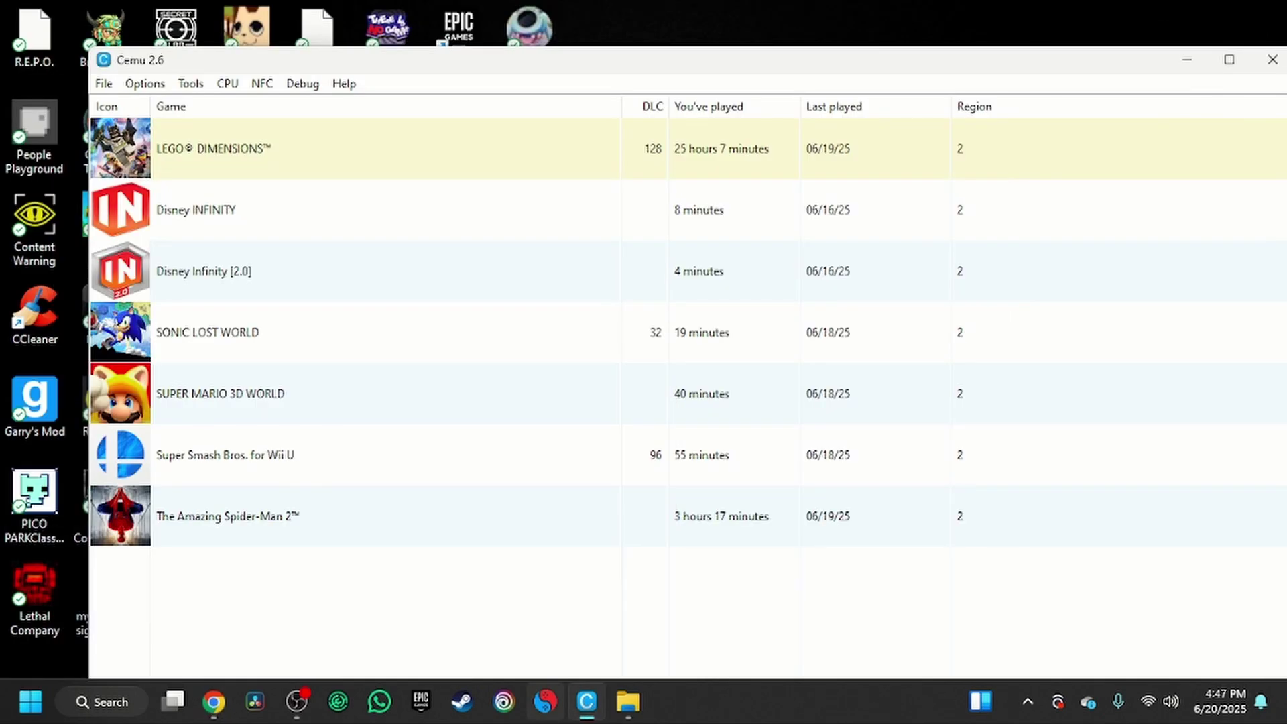
Go to Options > General settings and start adding a folder under Game Paths.
{"action": "left_click", "coordinate": [151, 85]}
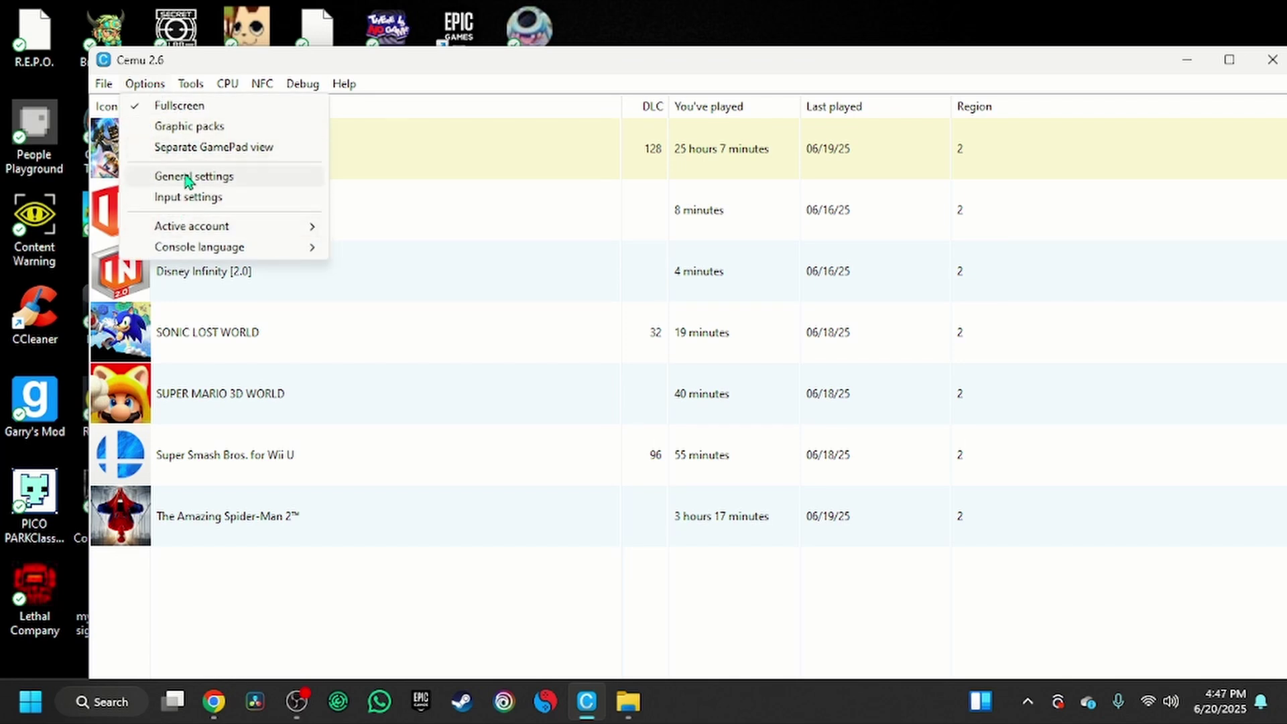
{"action": "left_click", "coordinate": [187, 177]}
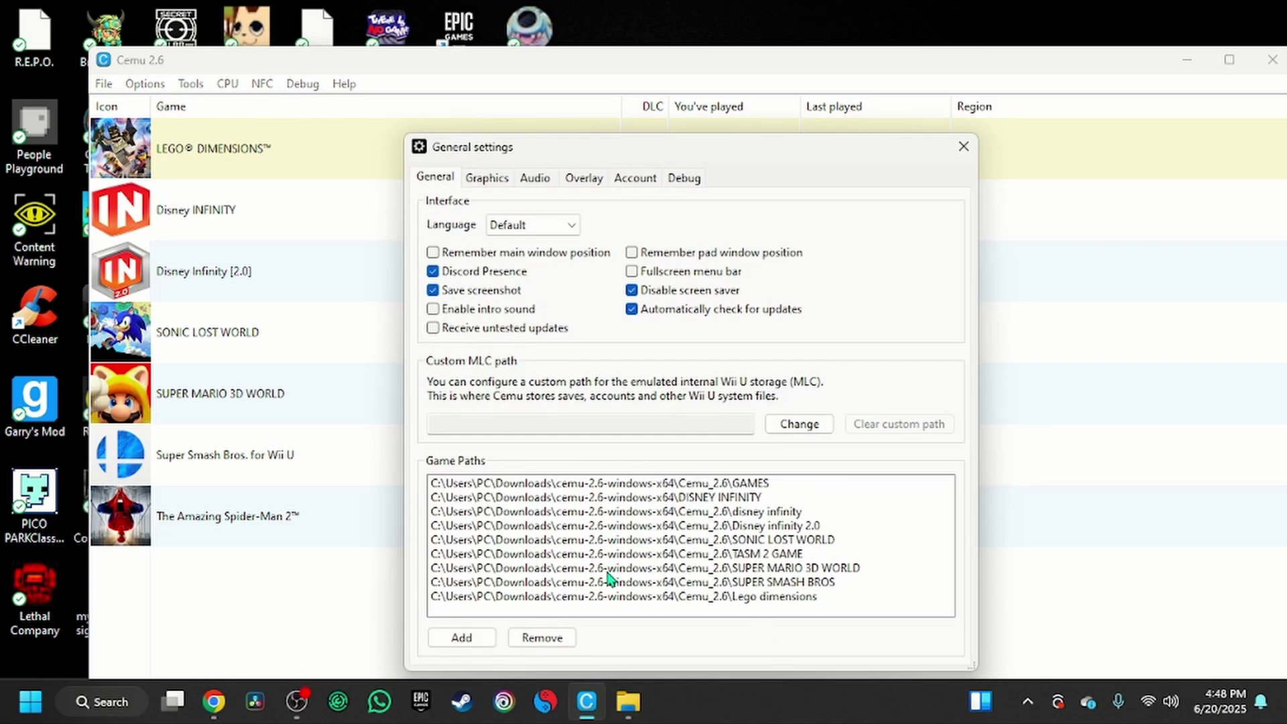
{"action": "left_click", "coordinate": [486, 645]}
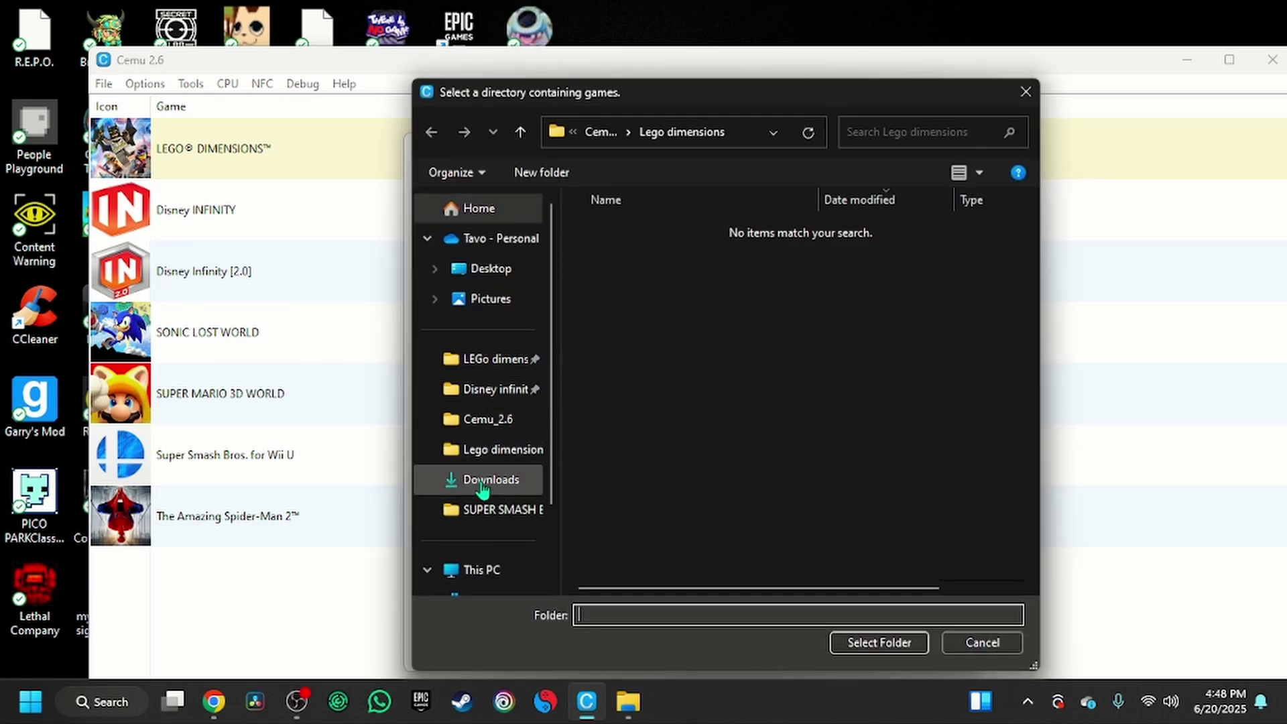
Browse the picker through Cemu_2.6, Lego dimensions and LEGo dimension 2, checking File Explorer.
{"action": "left_click", "coordinate": [473, 420]}
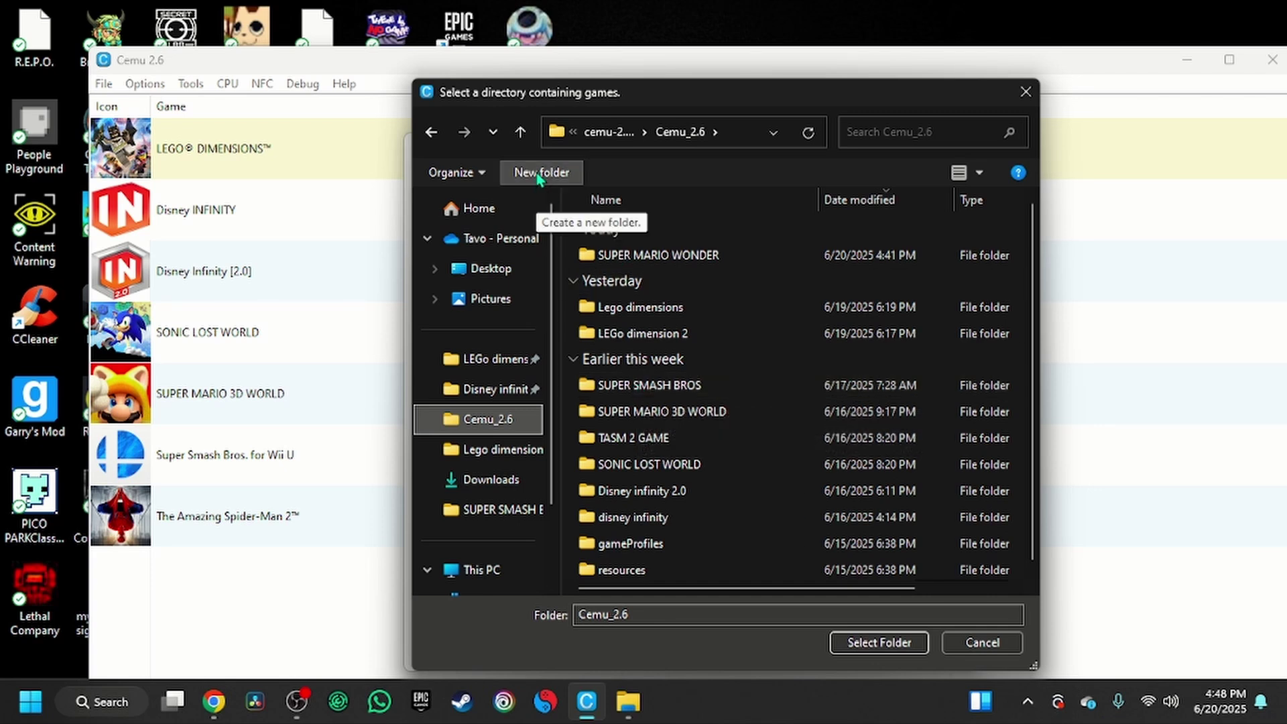
{"action": "left_click", "coordinate": [628, 701]}
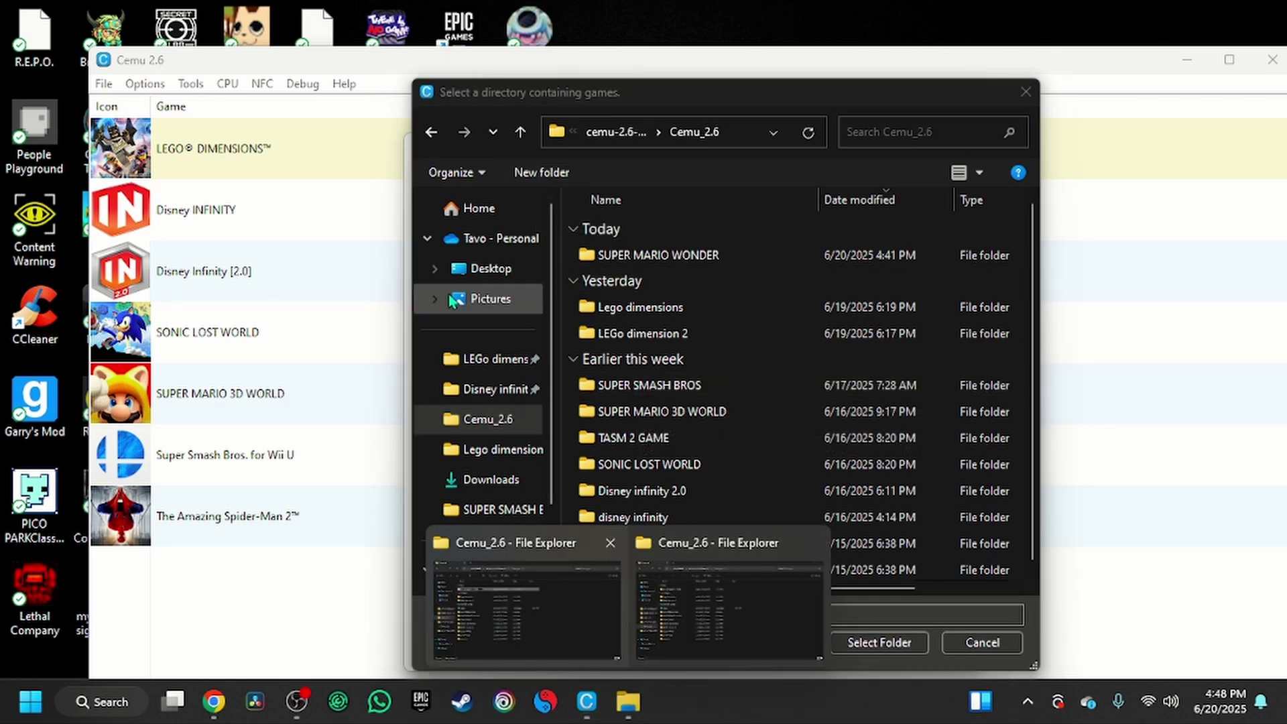
{"action": "left_click", "coordinate": [545, 571]}
{"action": "left_click", "coordinate": [68, 103]}
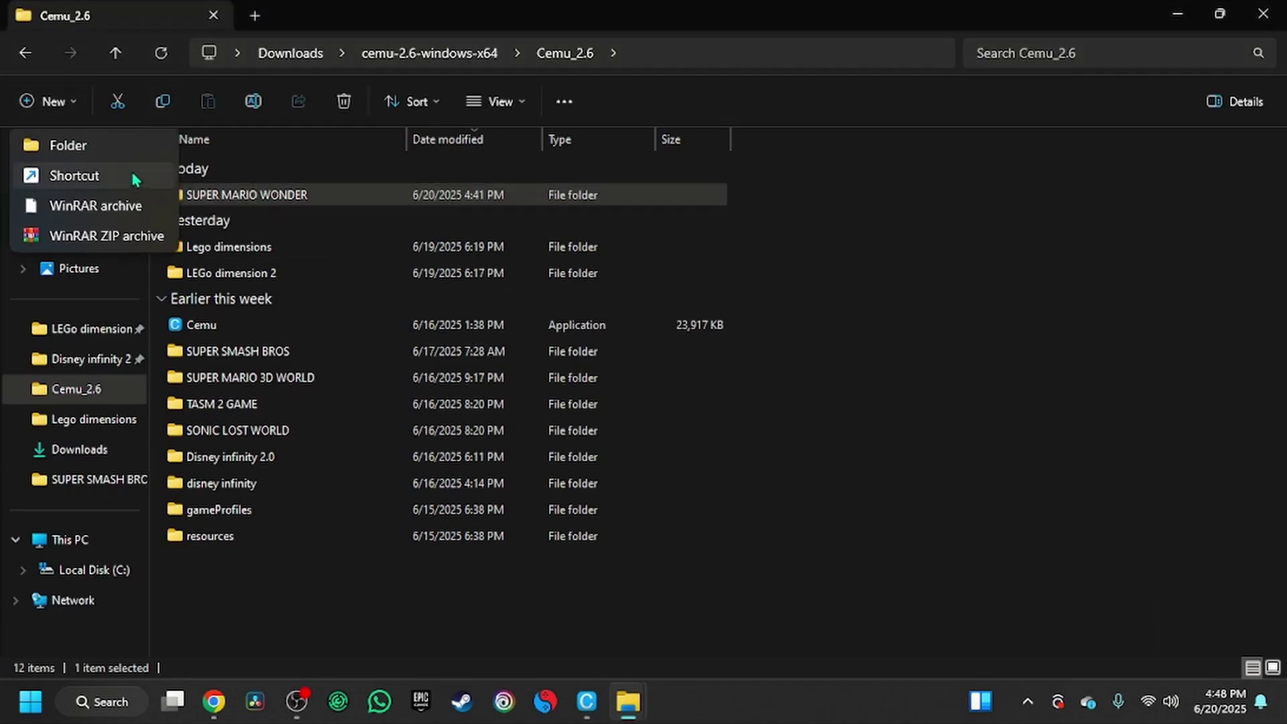
{"action": "left_click", "coordinate": [1178, 15]}
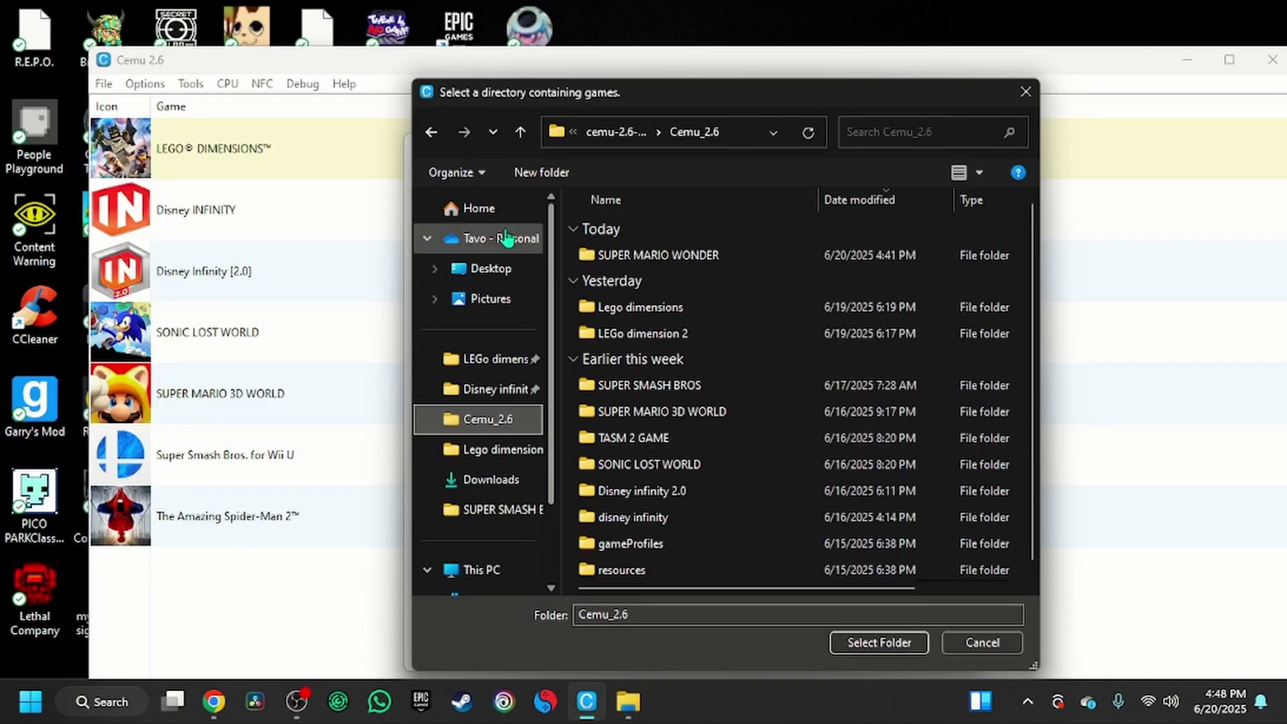
{"action": "left_click", "coordinate": [653, 303]}
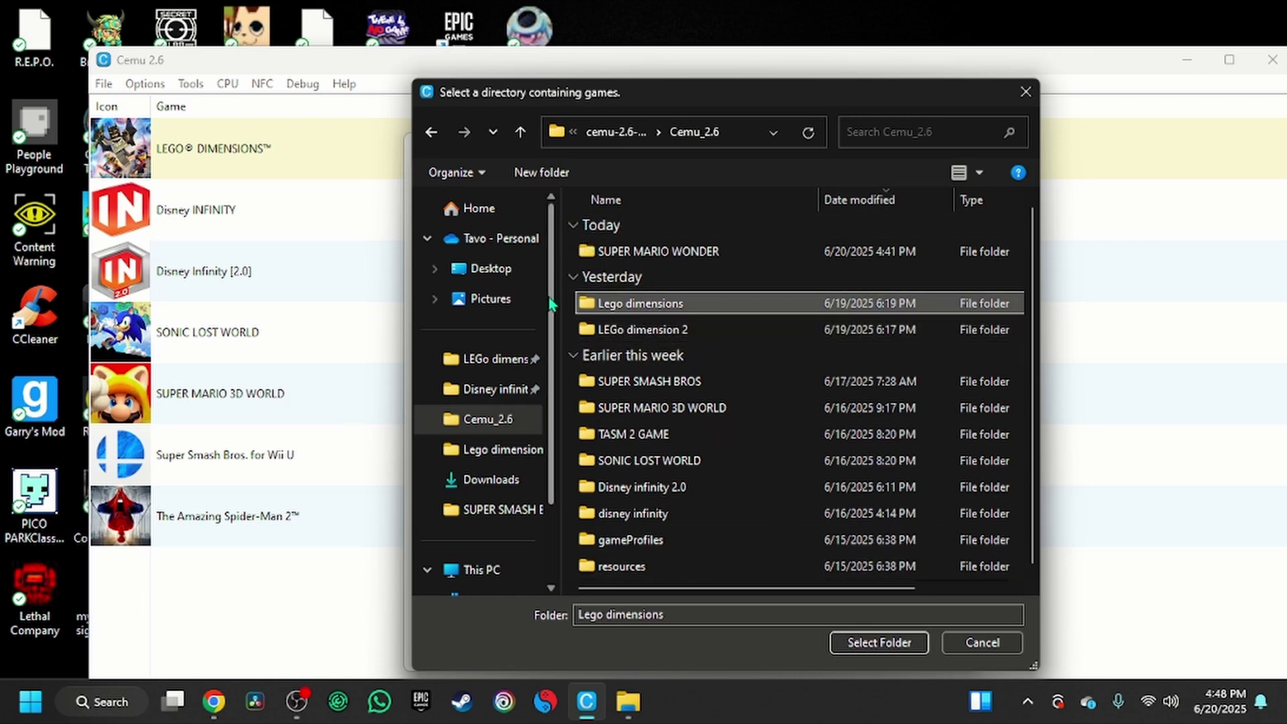
{"action": "left_click", "coordinate": [469, 482]}
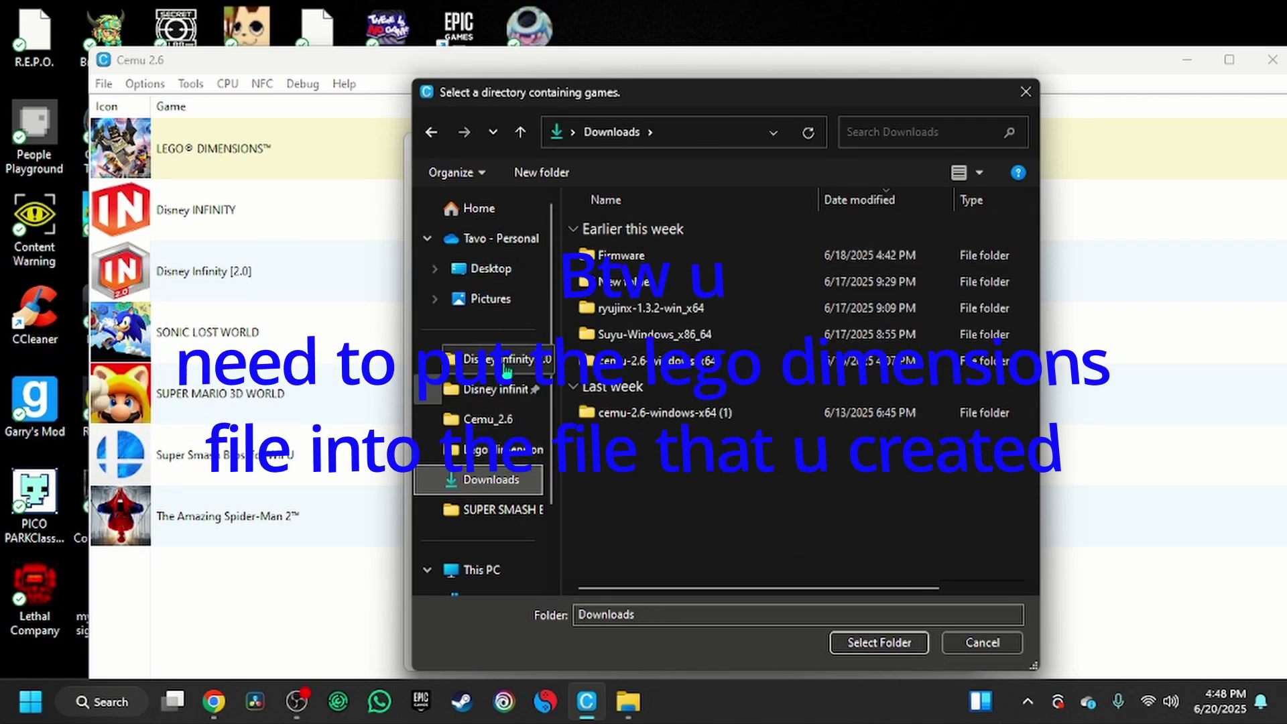
{"action": "left_click", "coordinate": [500, 359]}
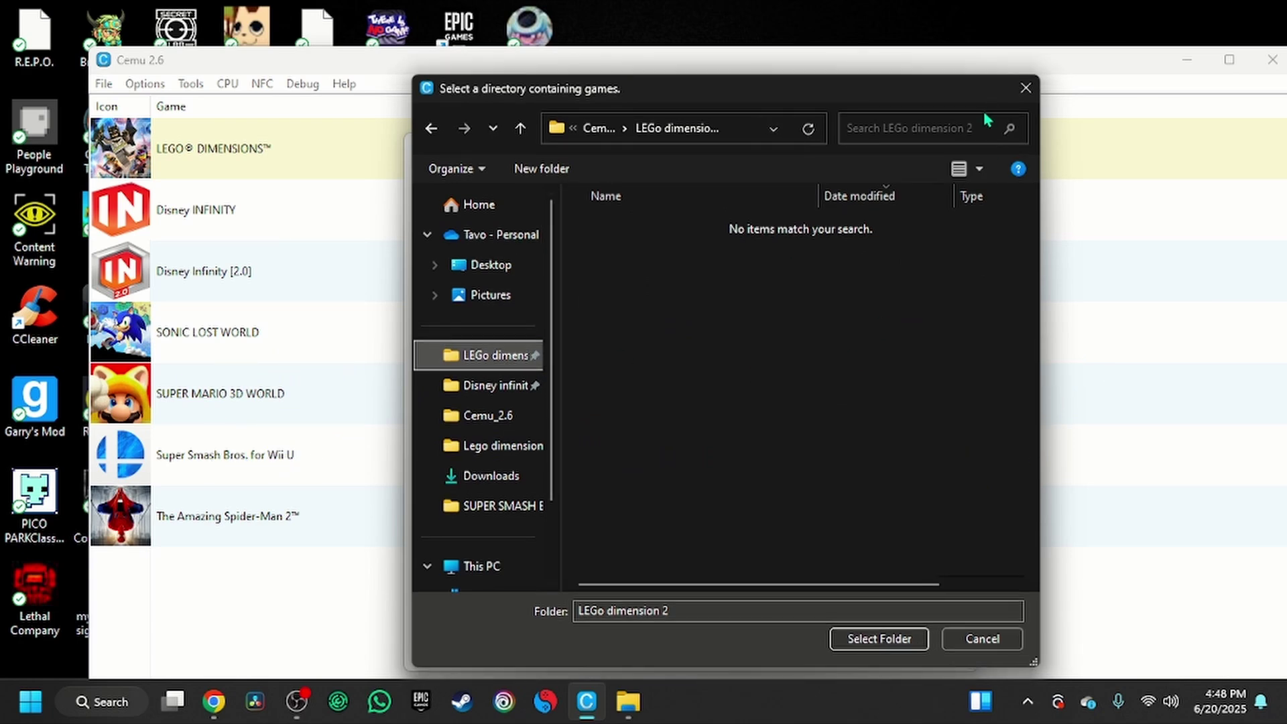
Cancel the game-folder picker twice and close the General settings window.
{"action": "left_click", "coordinate": [1020, 97]}
{"action": "mouse_move", "coordinate": [630, 700]}
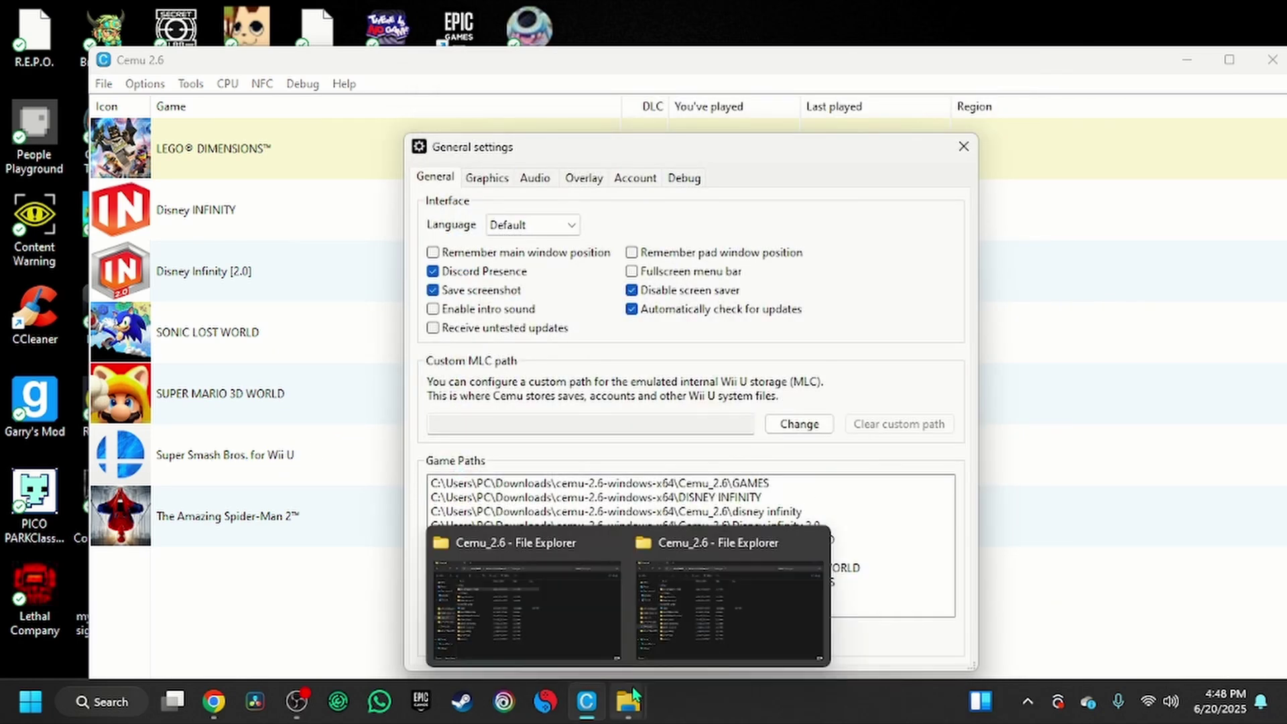
{"action": "left_click", "coordinate": [612, 657]}
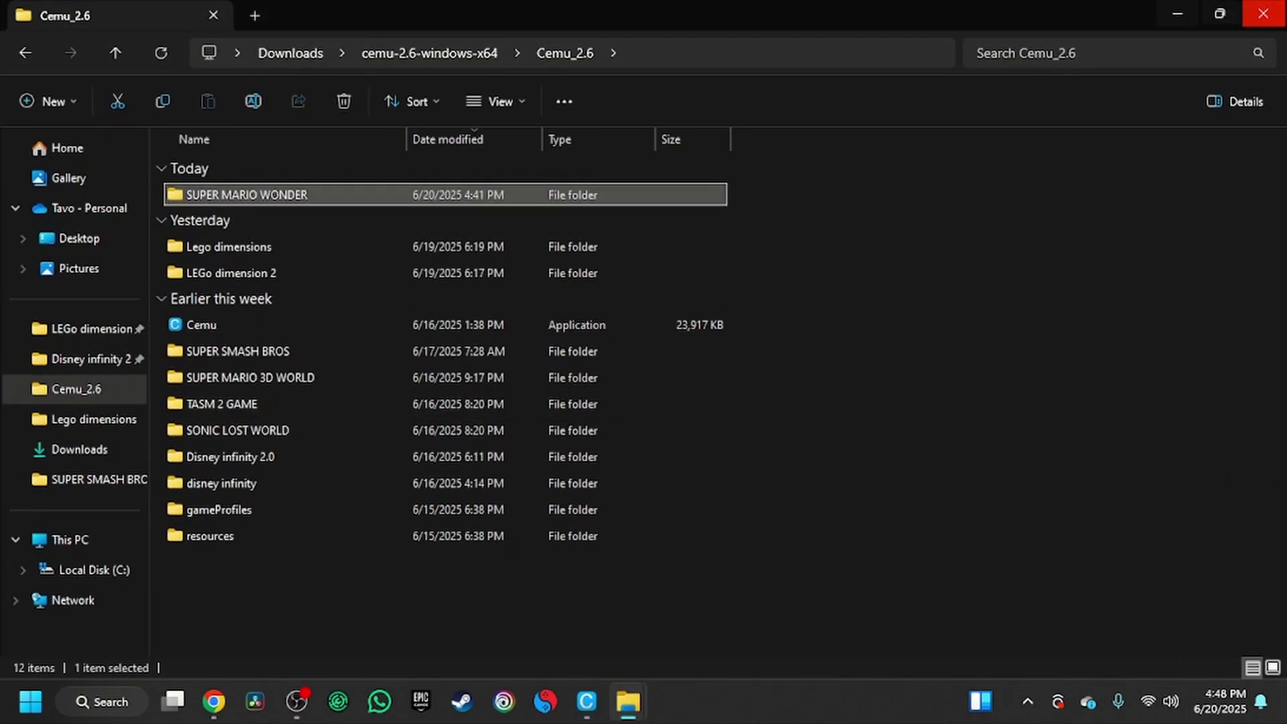
{"action": "left_click", "coordinate": [628, 700]}
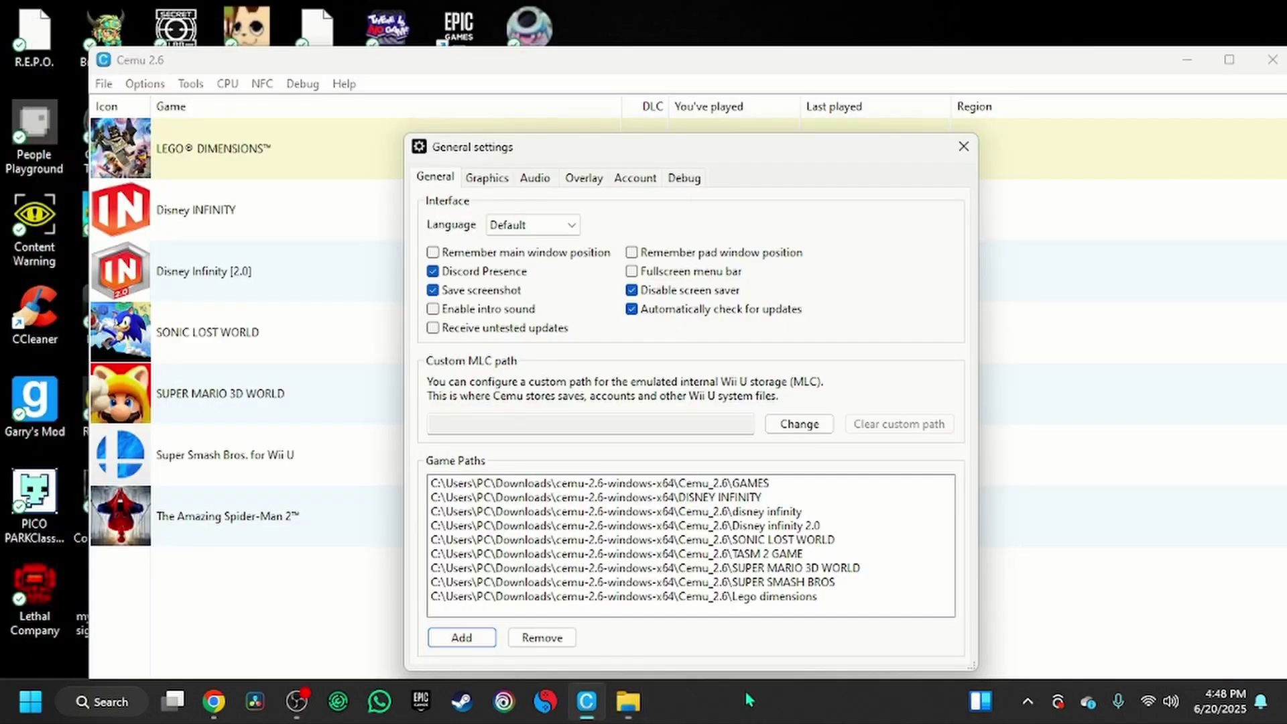
{"action": "left_click", "coordinate": [472, 638]}
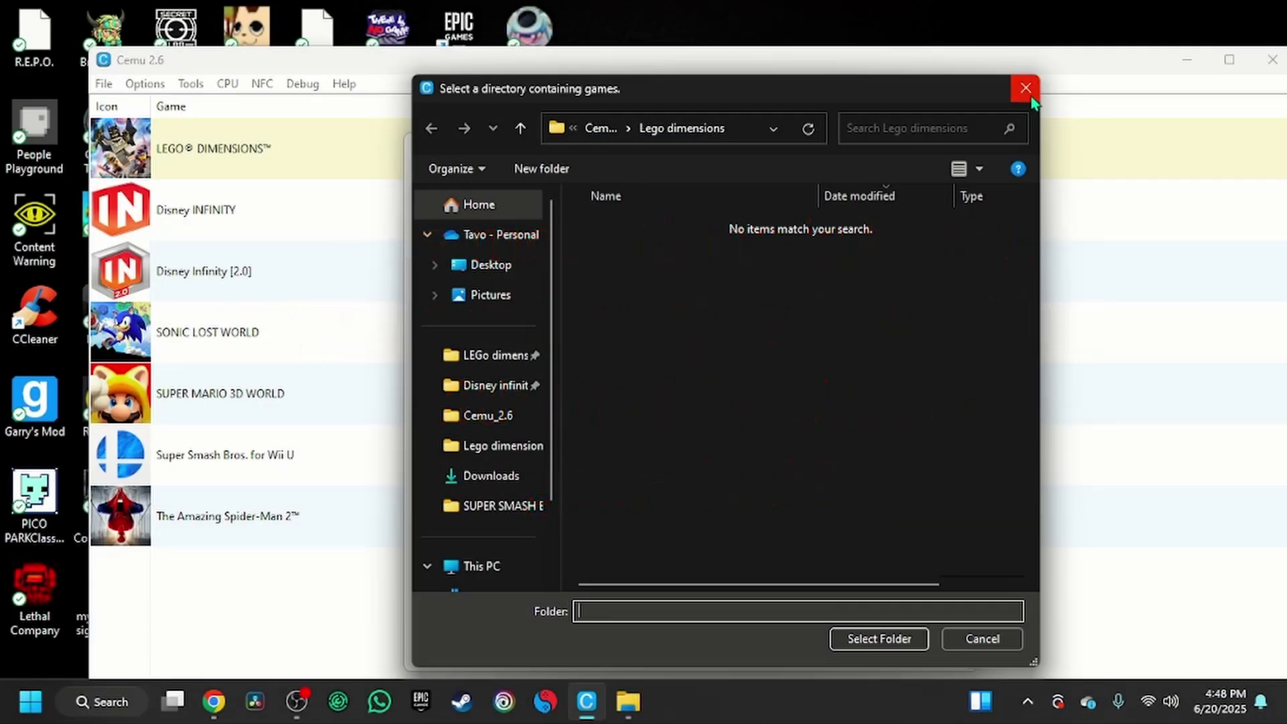
{"action": "left_click", "coordinate": [1030, 94]}
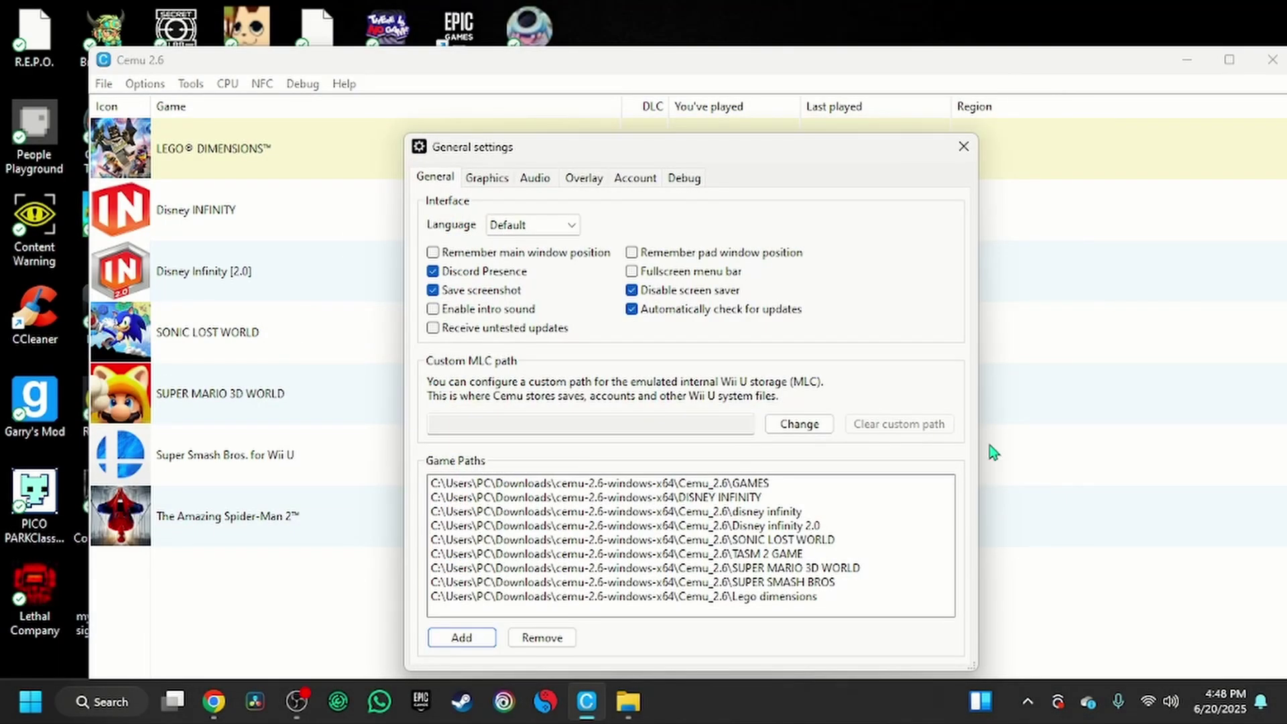
{"action": "left_click", "coordinate": [965, 147]}
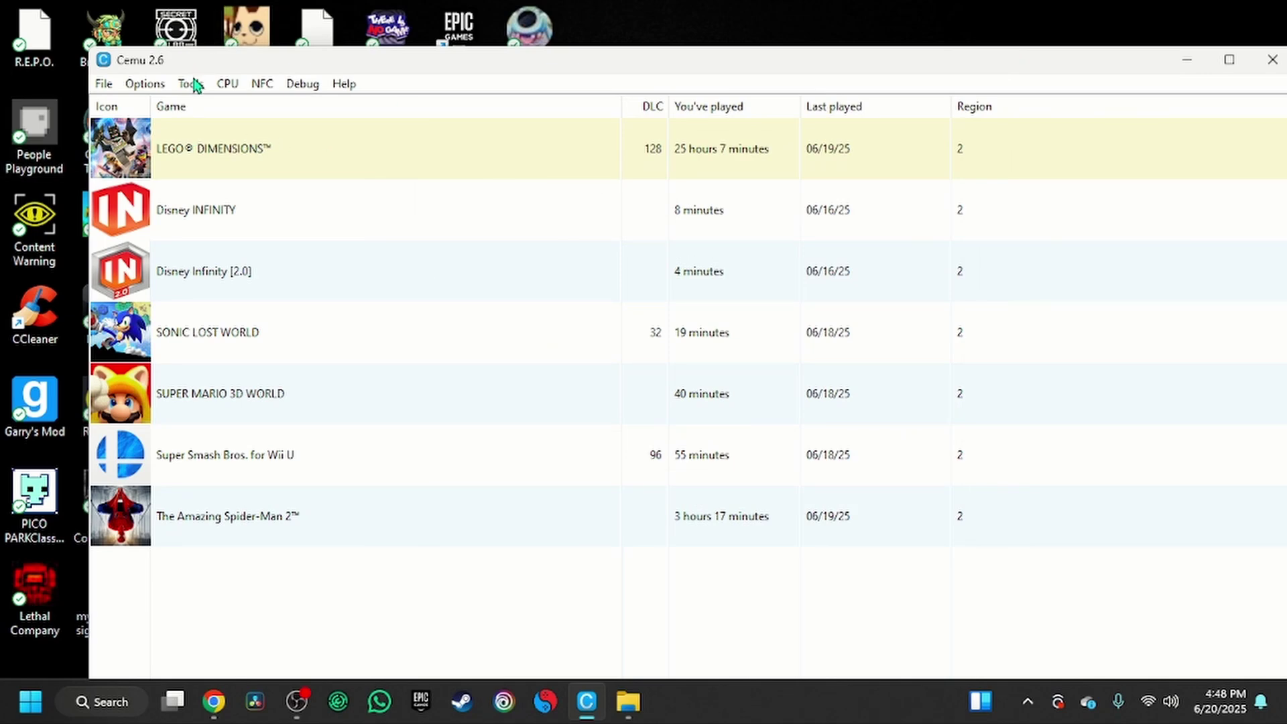
Maximize Cemu, start LEGO DIMENSIONS, go fullscreen and dismiss the ErrEula message.
{"action": "left_click", "coordinate": [1230, 60]}
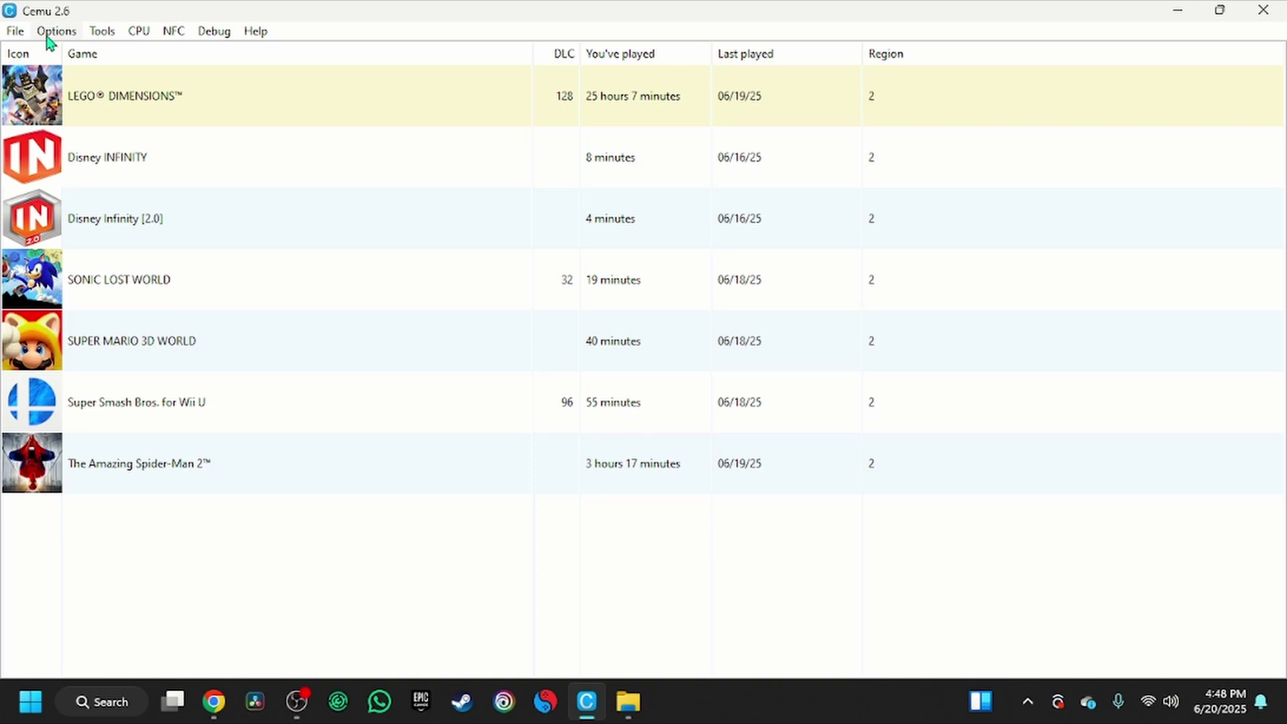
{"action": "right_click", "coordinate": [33, 97]}
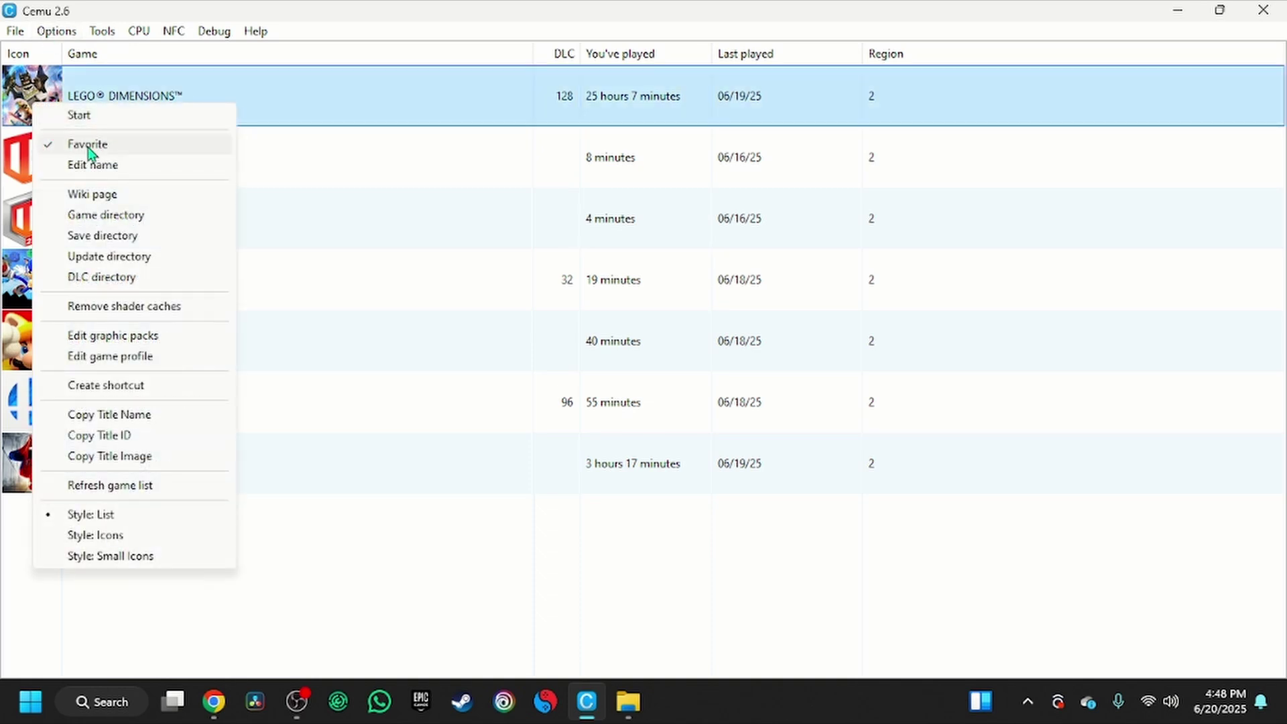
{"action": "left_click", "coordinate": [56, 124]}
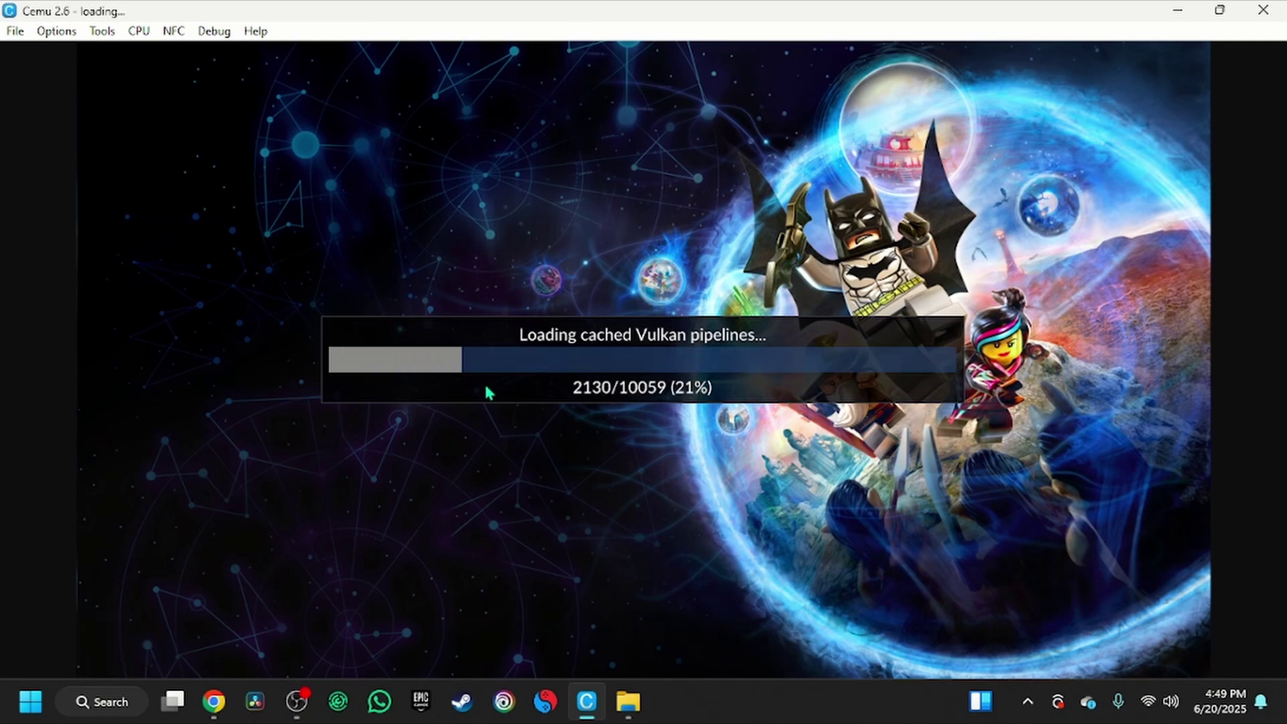
{"action": "left_click", "coordinate": [68, 30]}
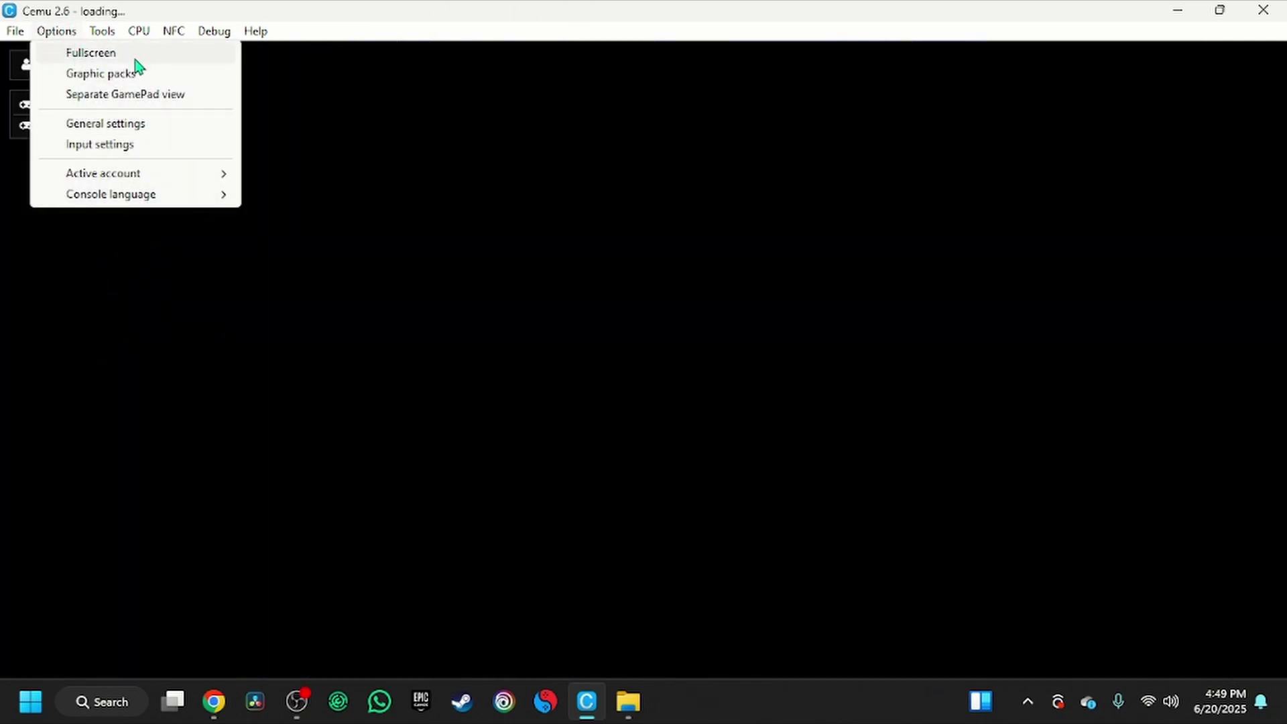
{"action": "left_click", "coordinate": [100, 53]}
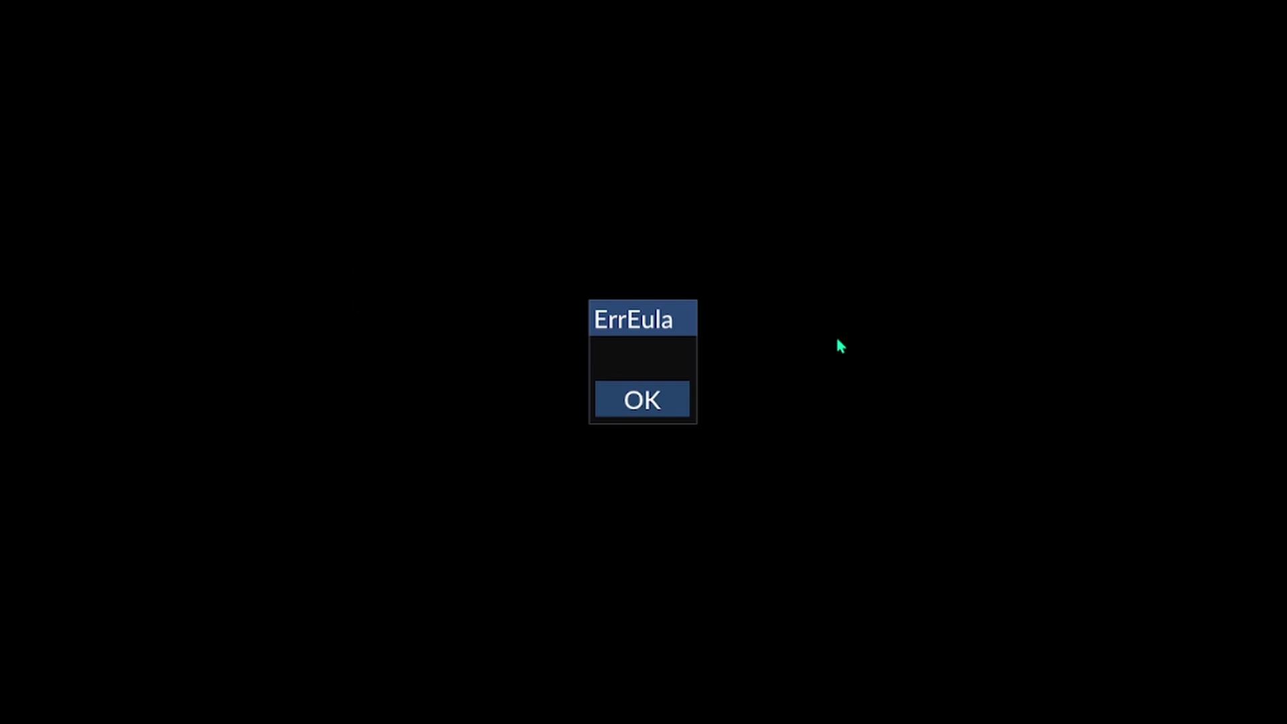
{"action": "left_click", "coordinate": [647, 403]}
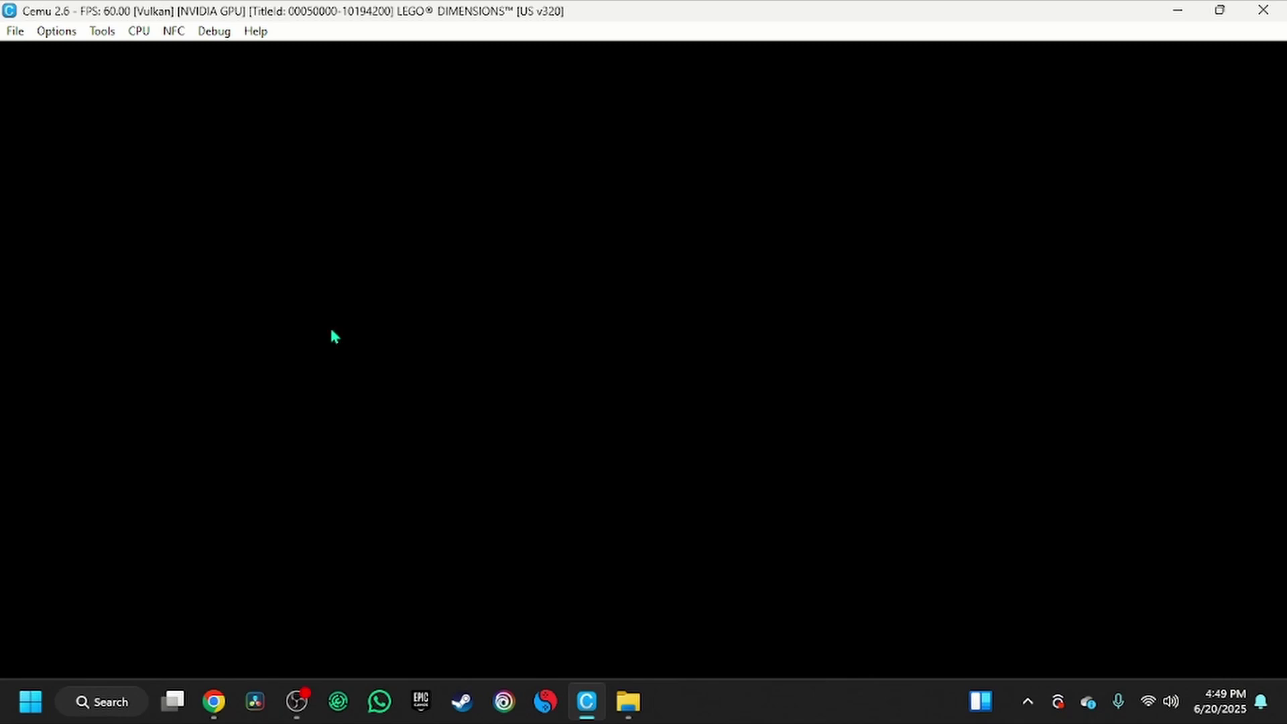
View the Dimensions Toypad tab in Tools > Emulated USB devices, then minimize it.
{"action": "left_click", "coordinate": [101, 31]}
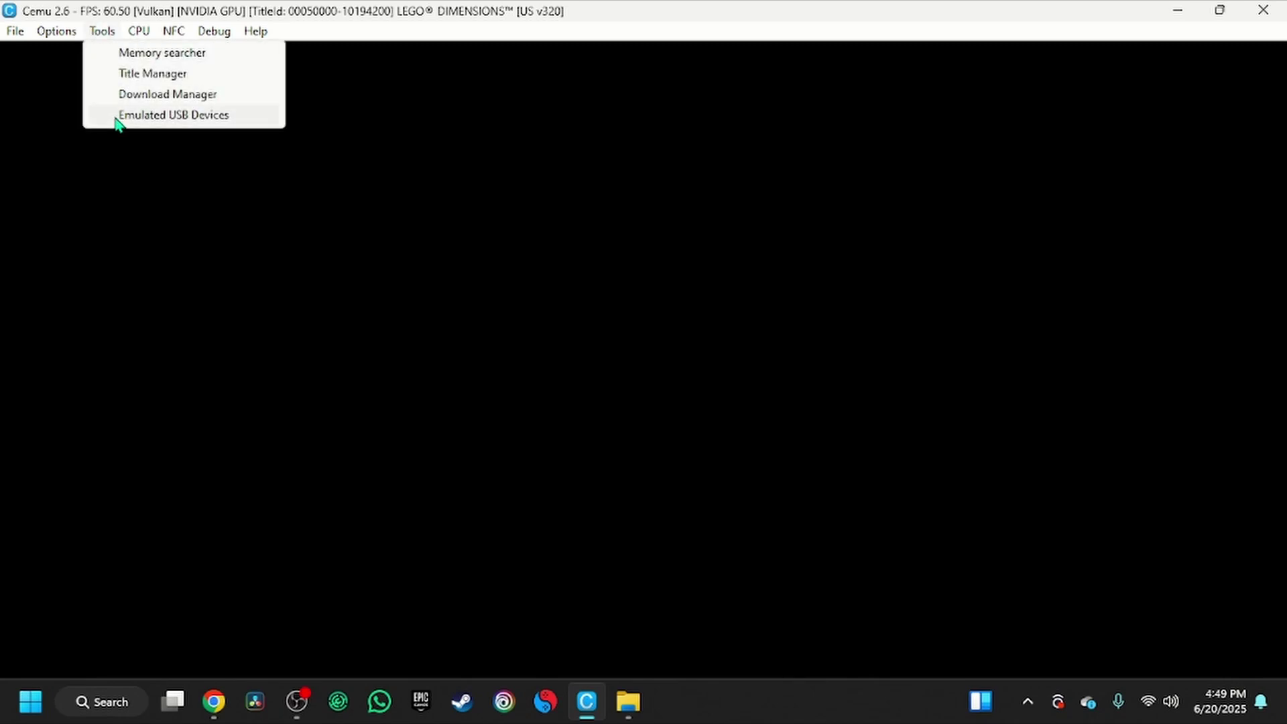
{"action": "left_click", "coordinate": [118, 115]}
{"action": "left_click", "coordinate": [269, 88]}
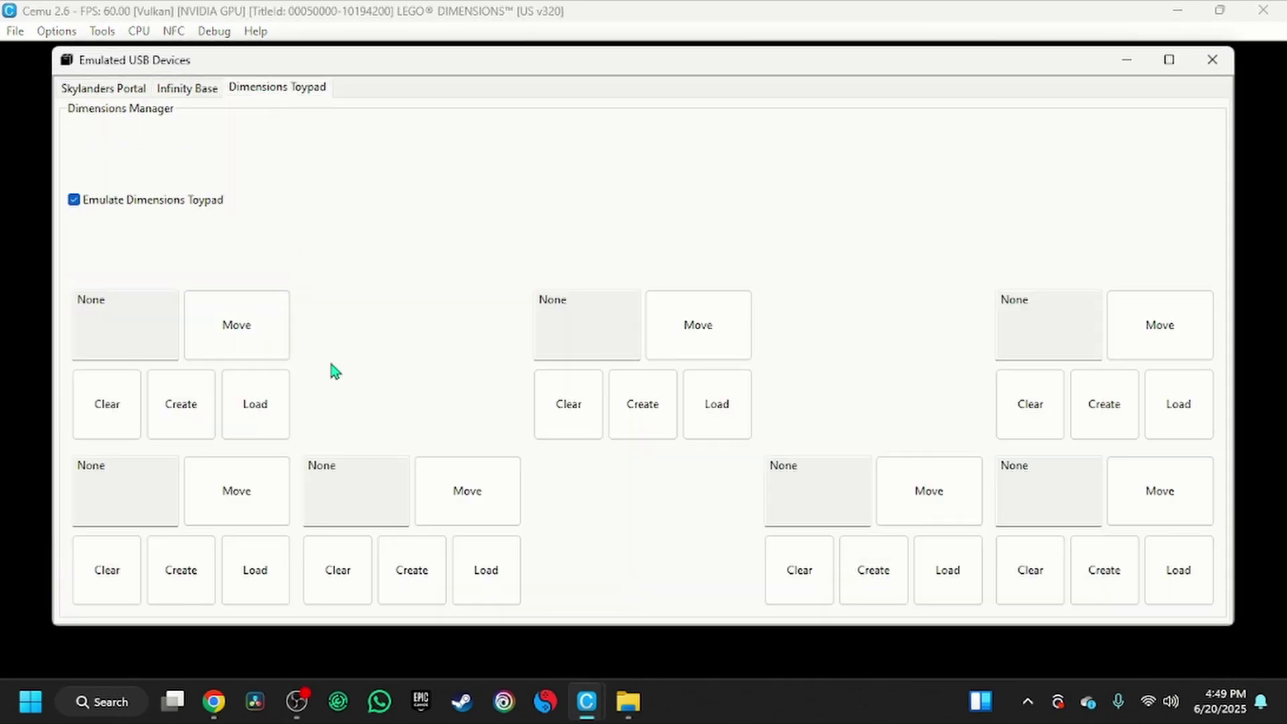
{"action": "left_click", "coordinate": [1145, 65]}
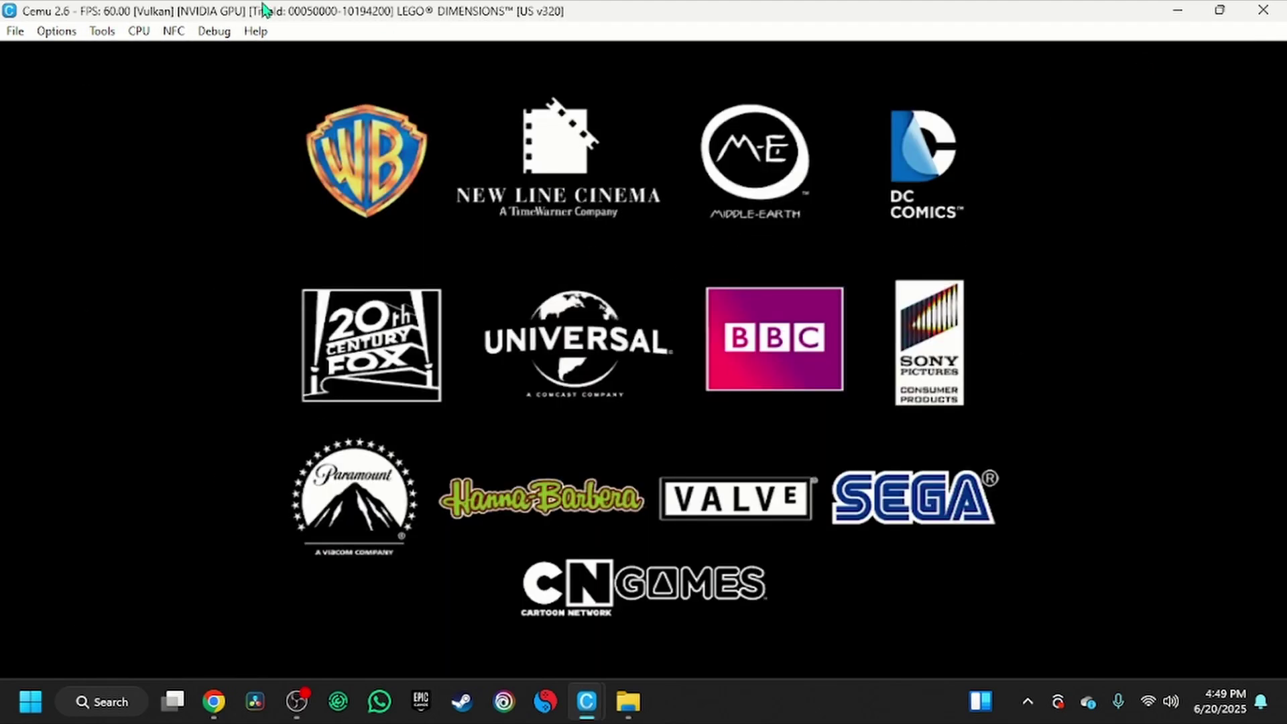
Show the Options menu list while the game runs.
{"action": "left_click", "coordinate": [57, 31]}
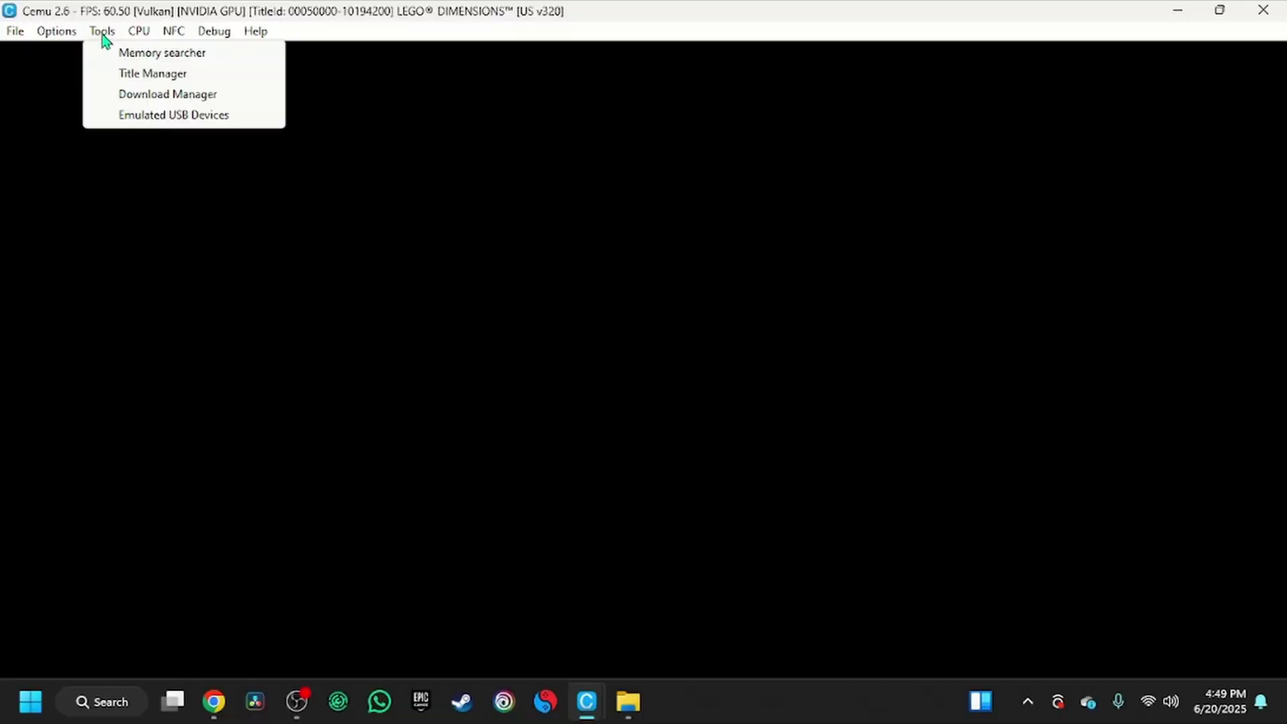
{"action": "mouse_move", "coordinate": [135, 40]}
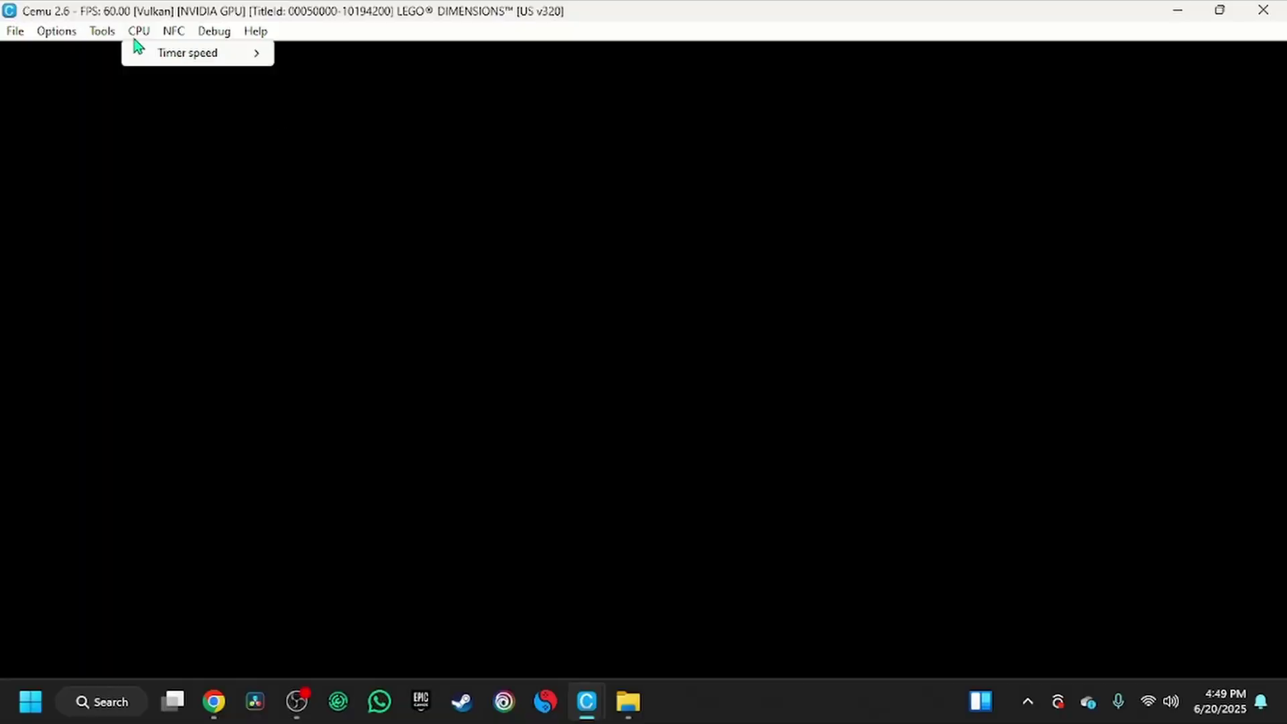
{"action": "mouse_move", "coordinate": [65, 47]}
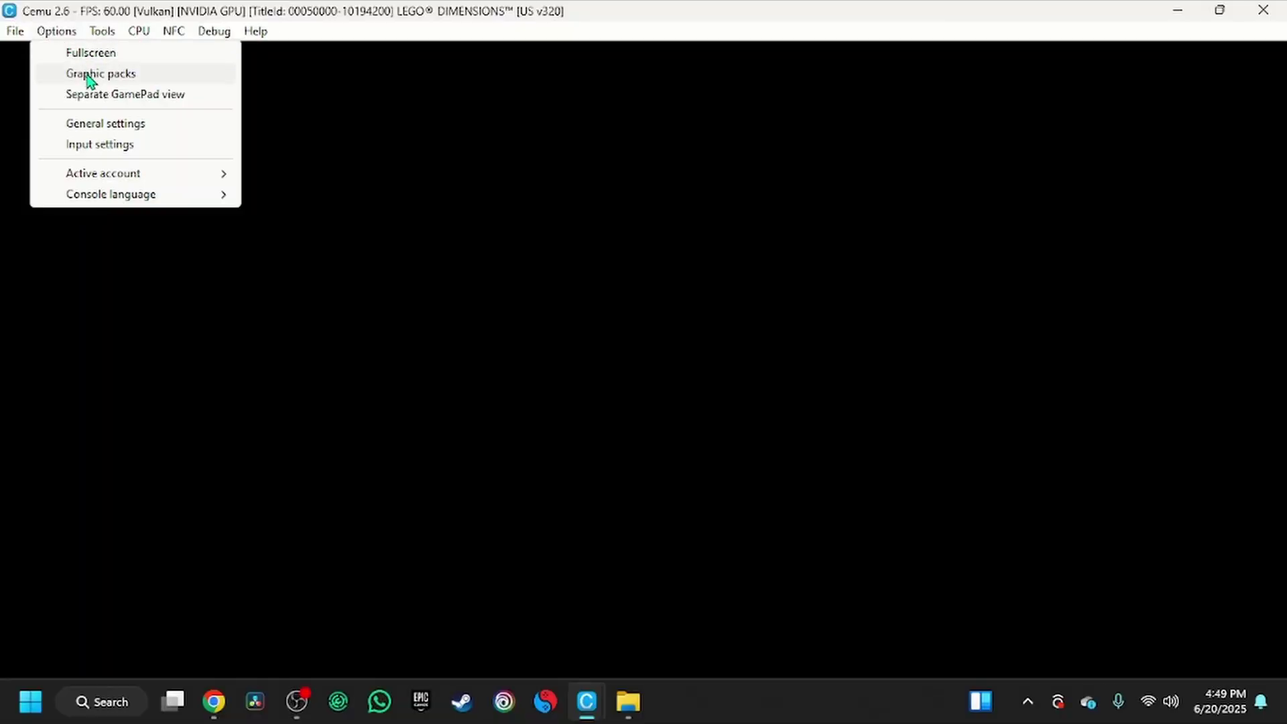
{"action": "left_click", "coordinate": [91, 145]}
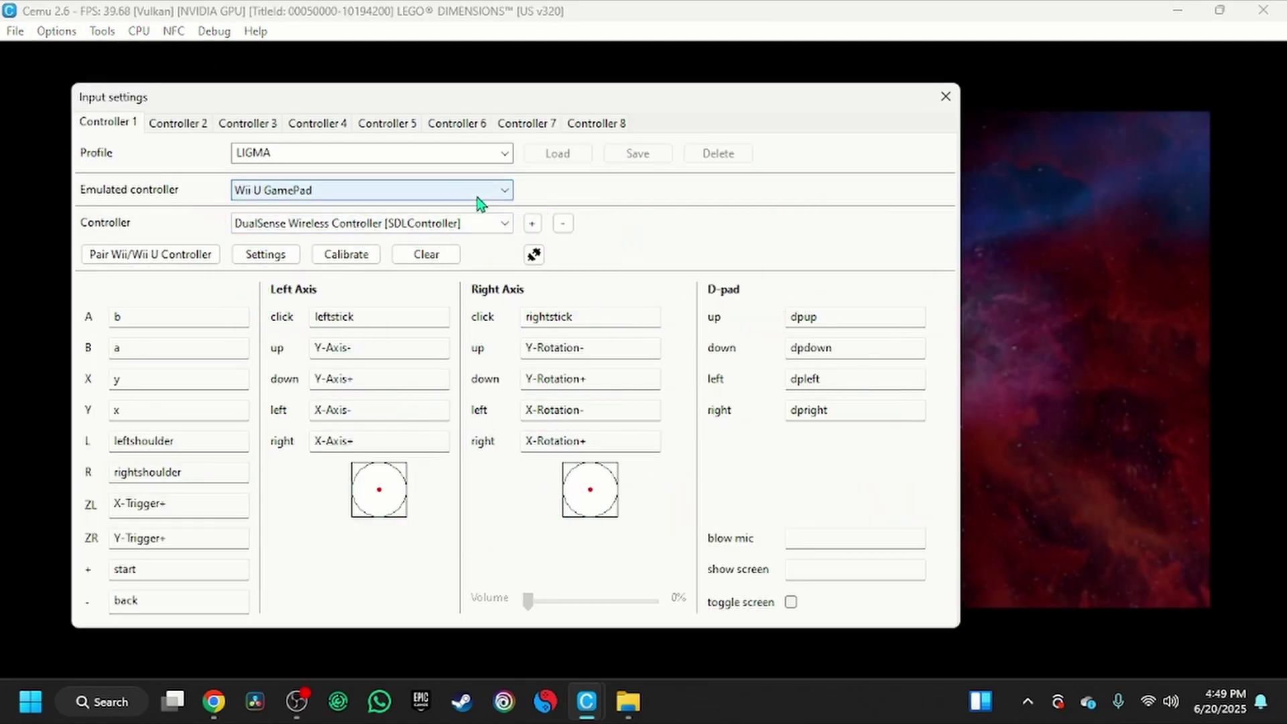
{"action": "left_click", "coordinate": [478, 196]}
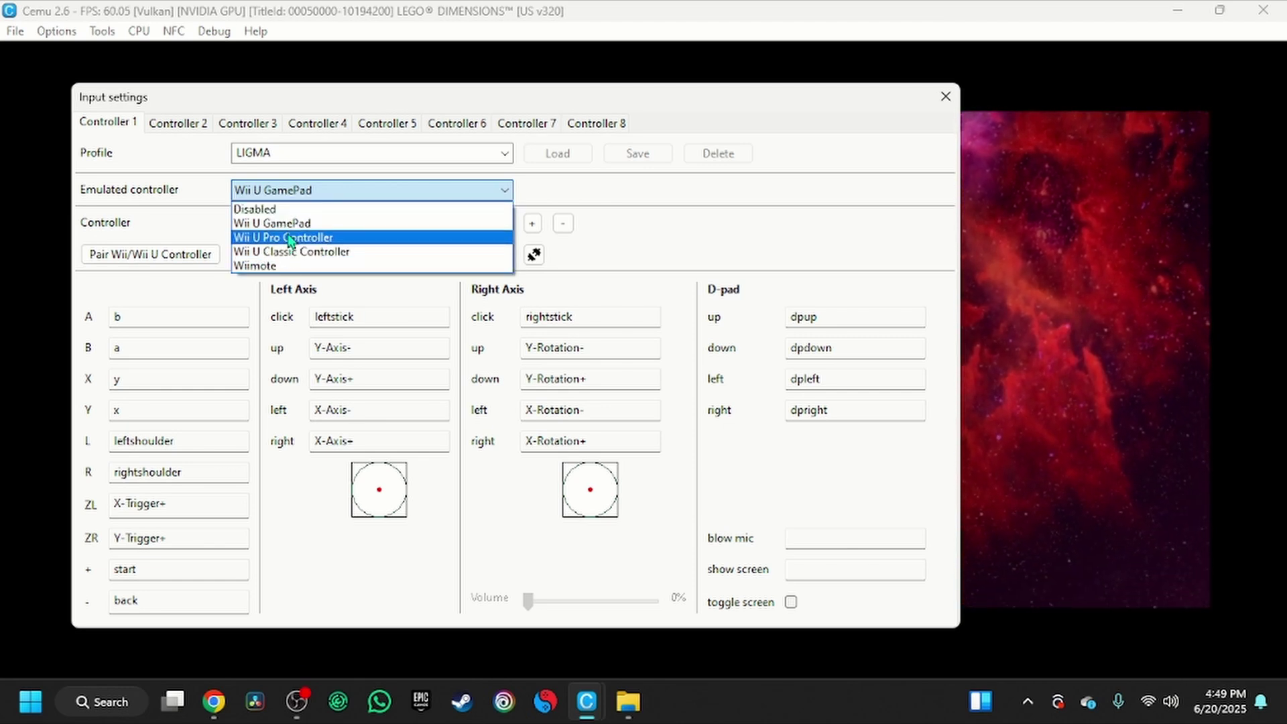
{"action": "left_click", "coordinate": [207, 242]}
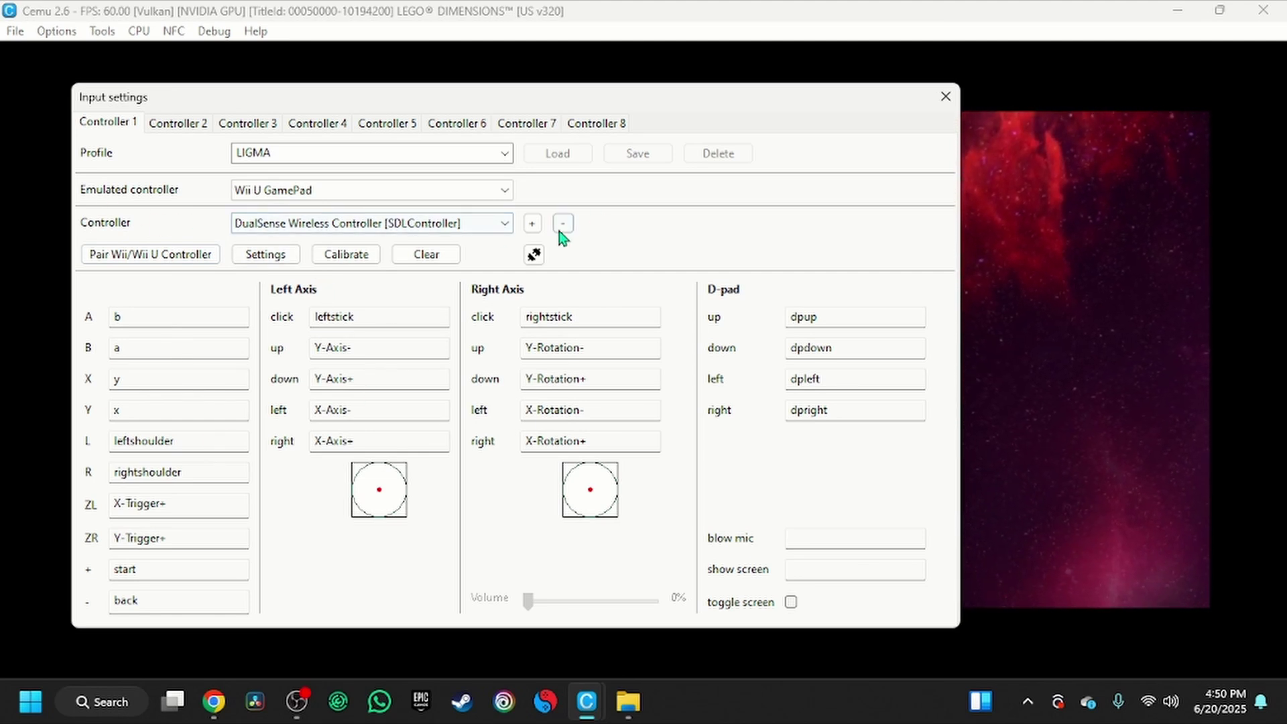
{"action": "left_click", "coordinate": [532, 224]}
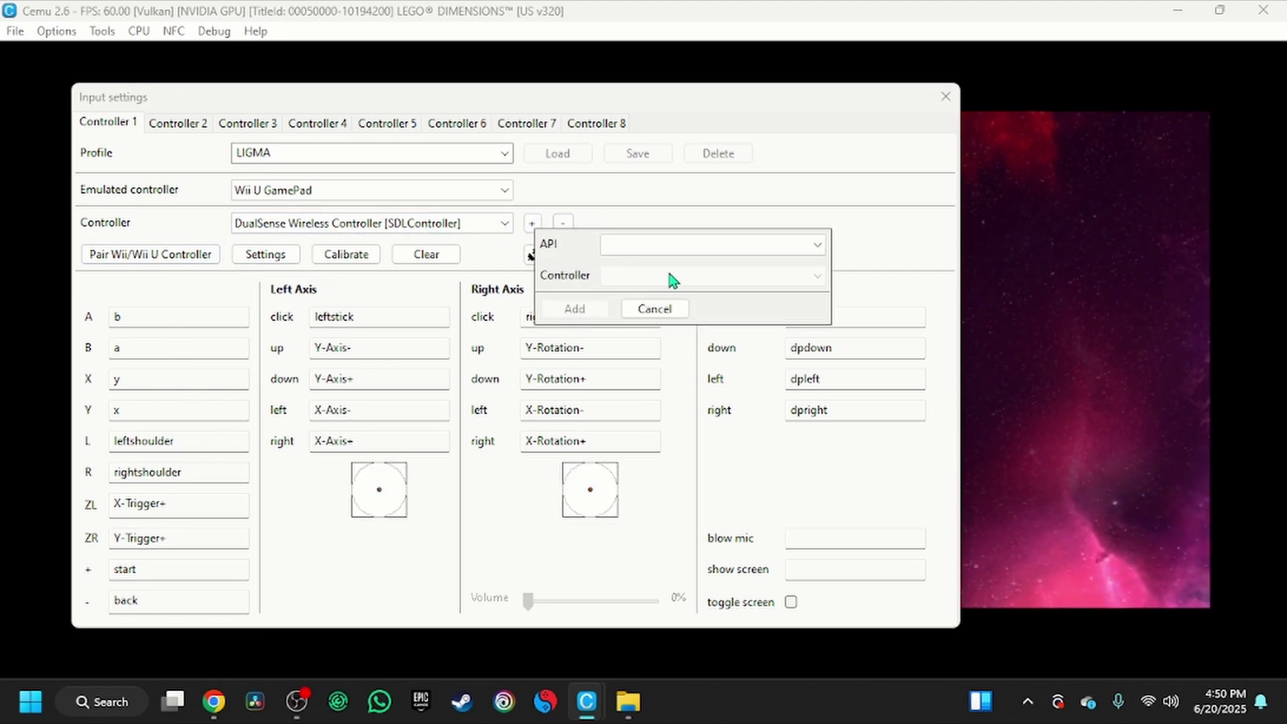
{"action": "left_click", "coordinate": [754, 246]}
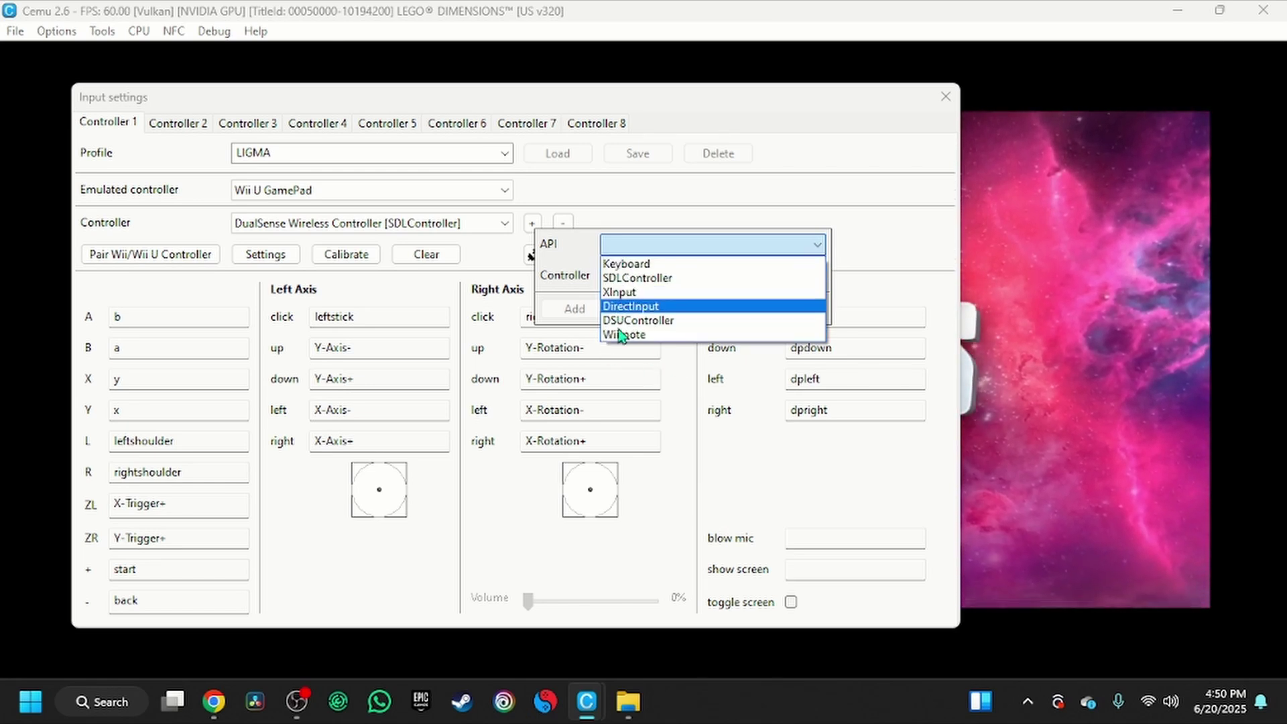
{"action": "left_click", "coordinate": [590, 285]}
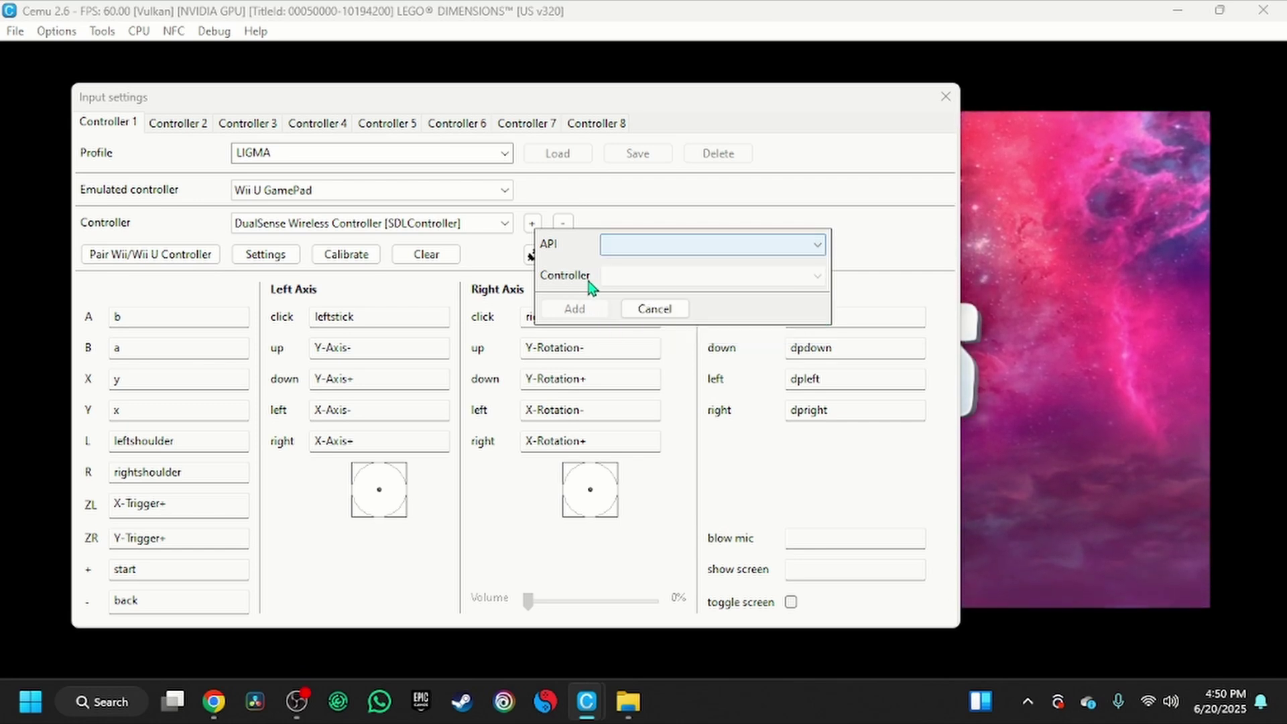
{"action": "left_click", "coordinate": [808, 246]}
{"action": "left_click", "coordinate": [711, 274]}
{"action": "left_click", "coordinate": [712, 279]}
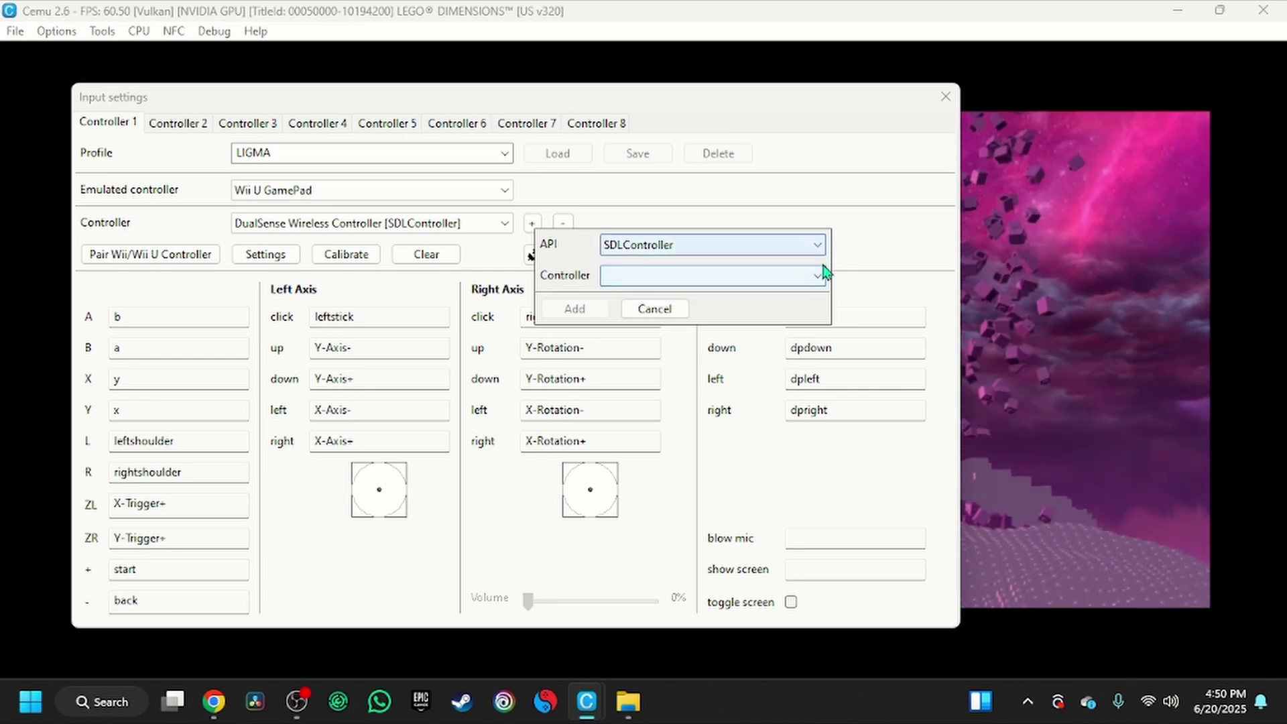
{"action": "left_click", "coordinate": [815, 271]}
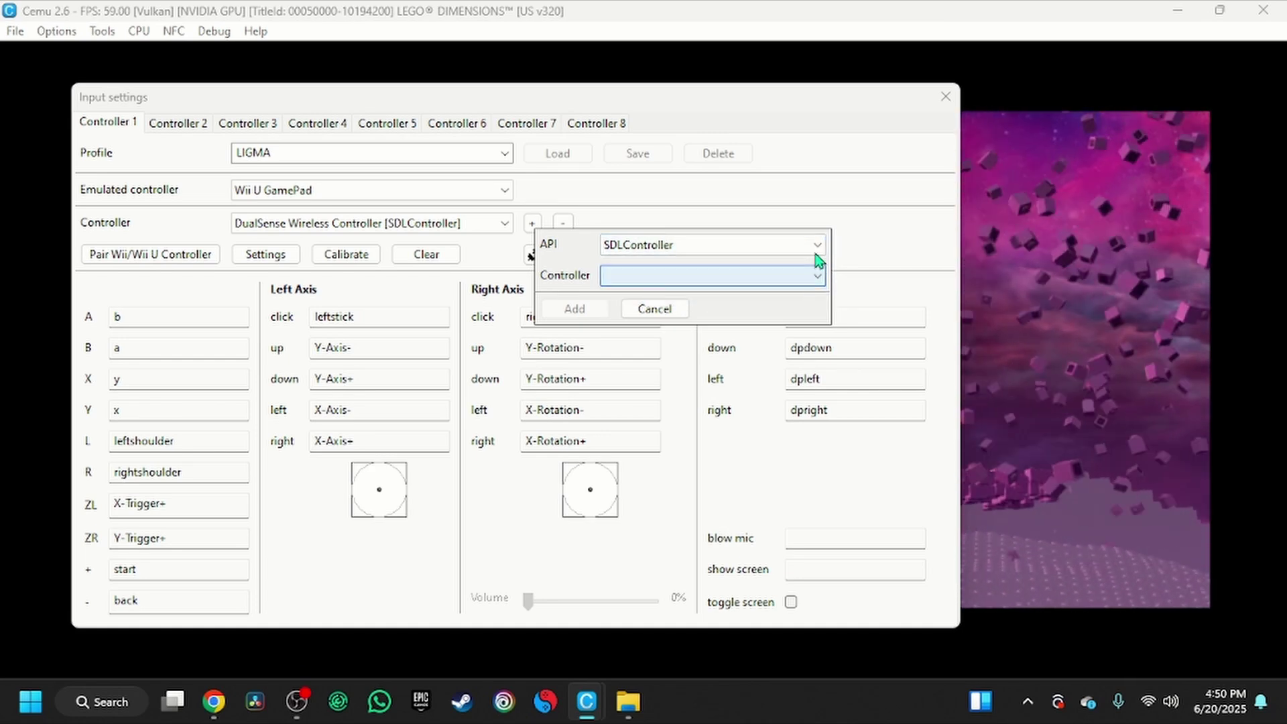
{"action": "left_click", "coordinate": [654, 309]}
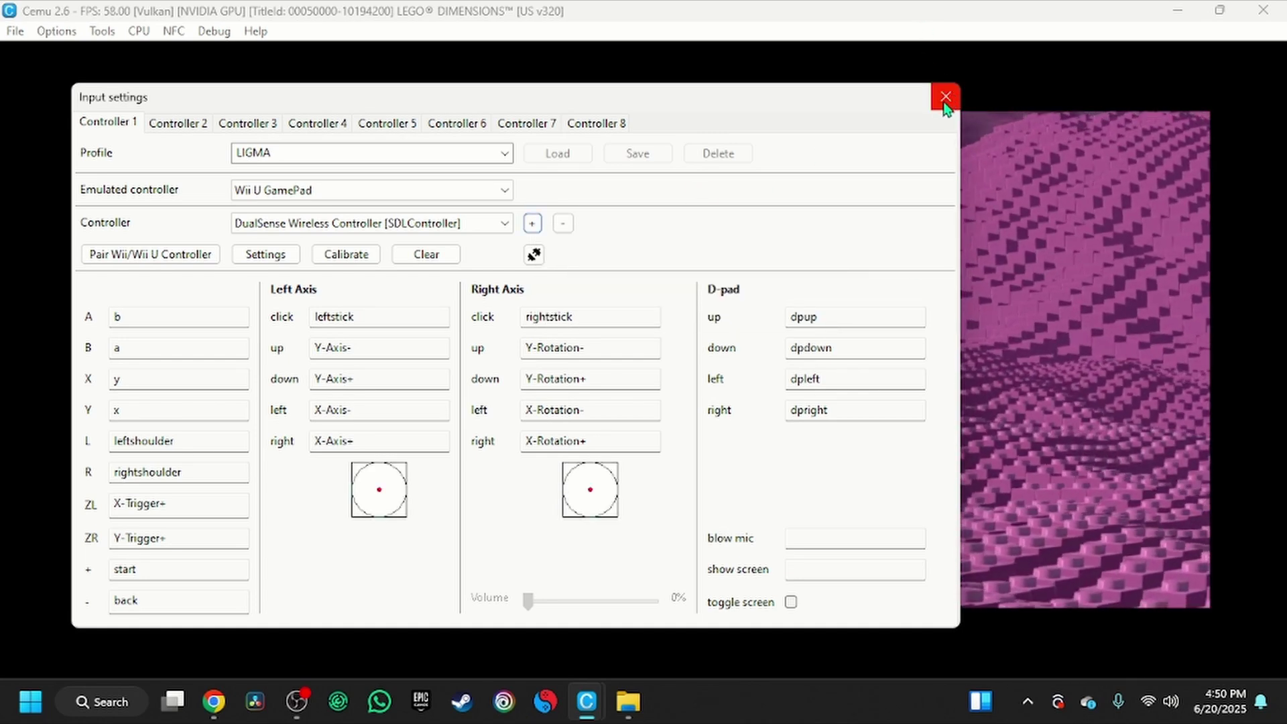
{"action": "left_click", "coordinate": [946, 97]}
Go fullscreen, load the save from Slot 1, then switch to Emulated USB Devices.
{"action": "left_click", "coordinate": [56, 31]}
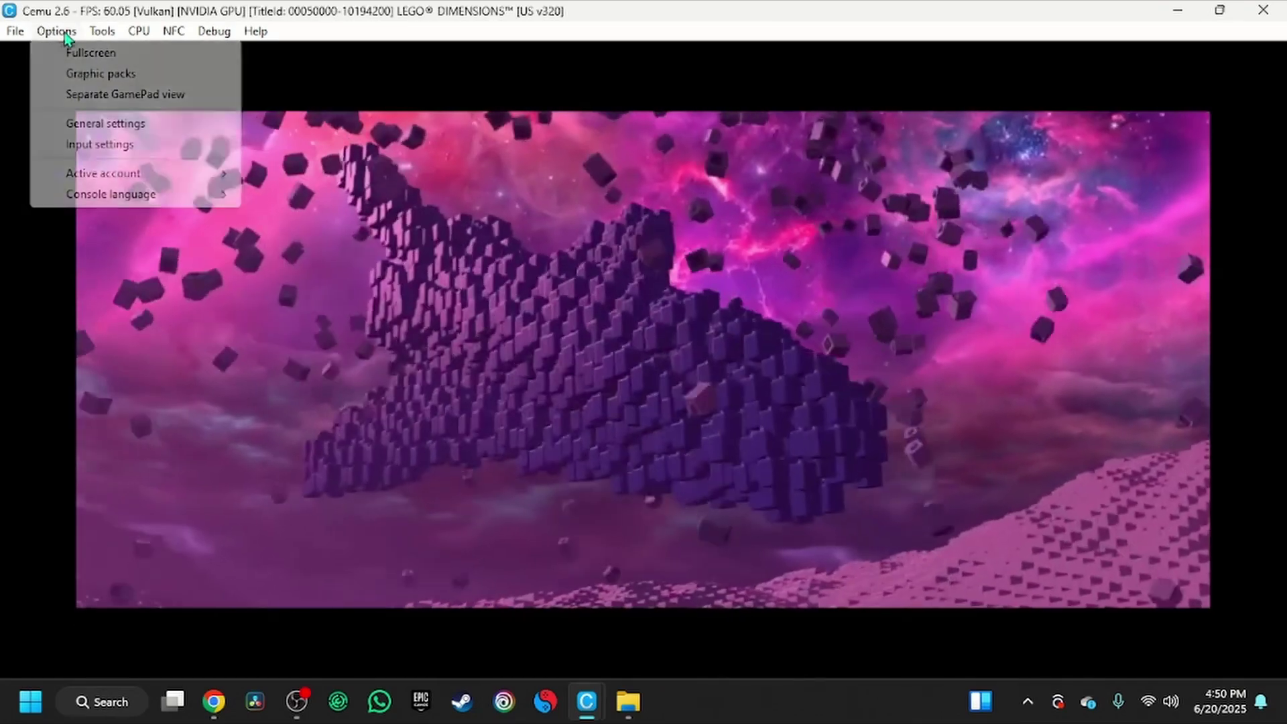
{"action": "left_click", "coordinate": [112, 54]}
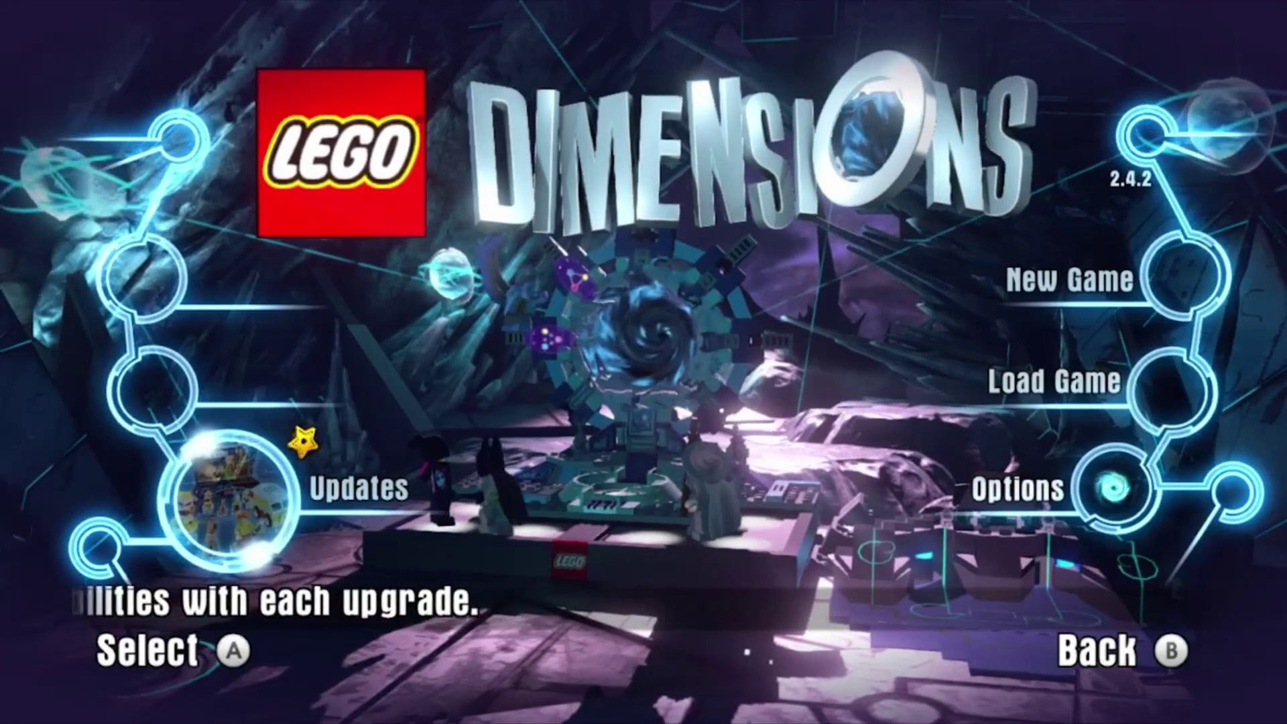
{"action": "key", "text": "Return"}
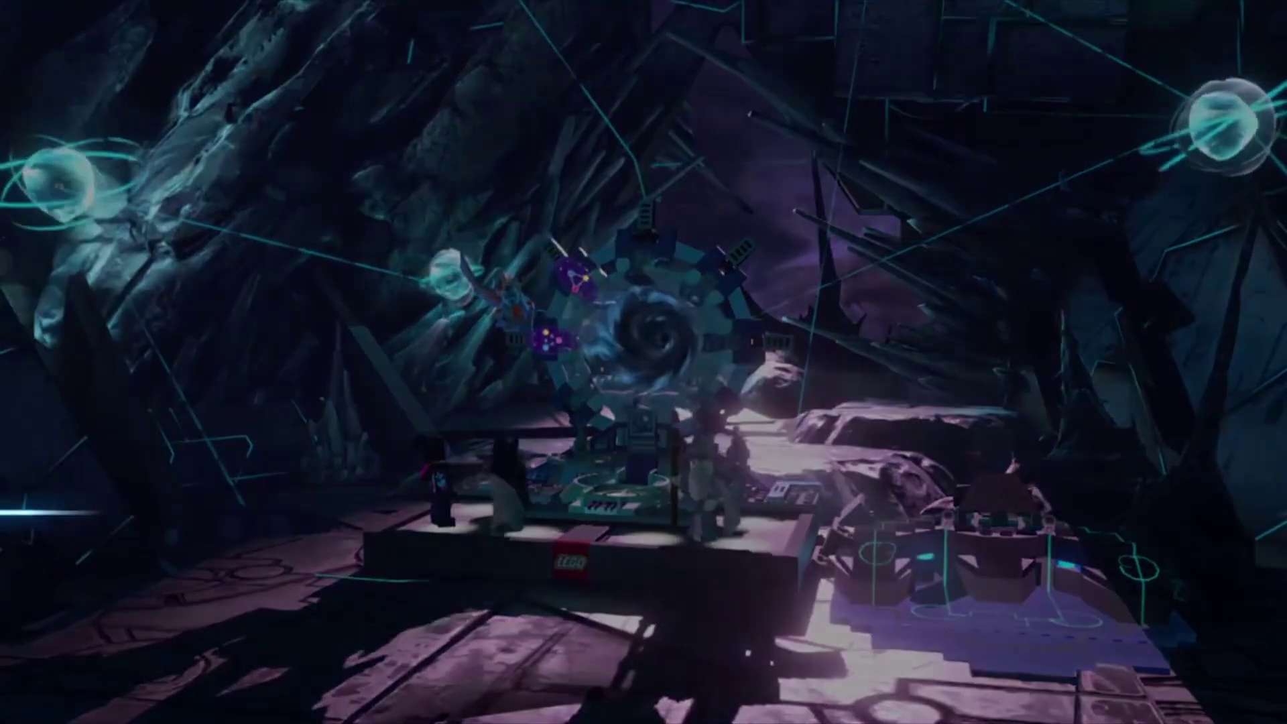
{"action": "key", "text": "Return"}
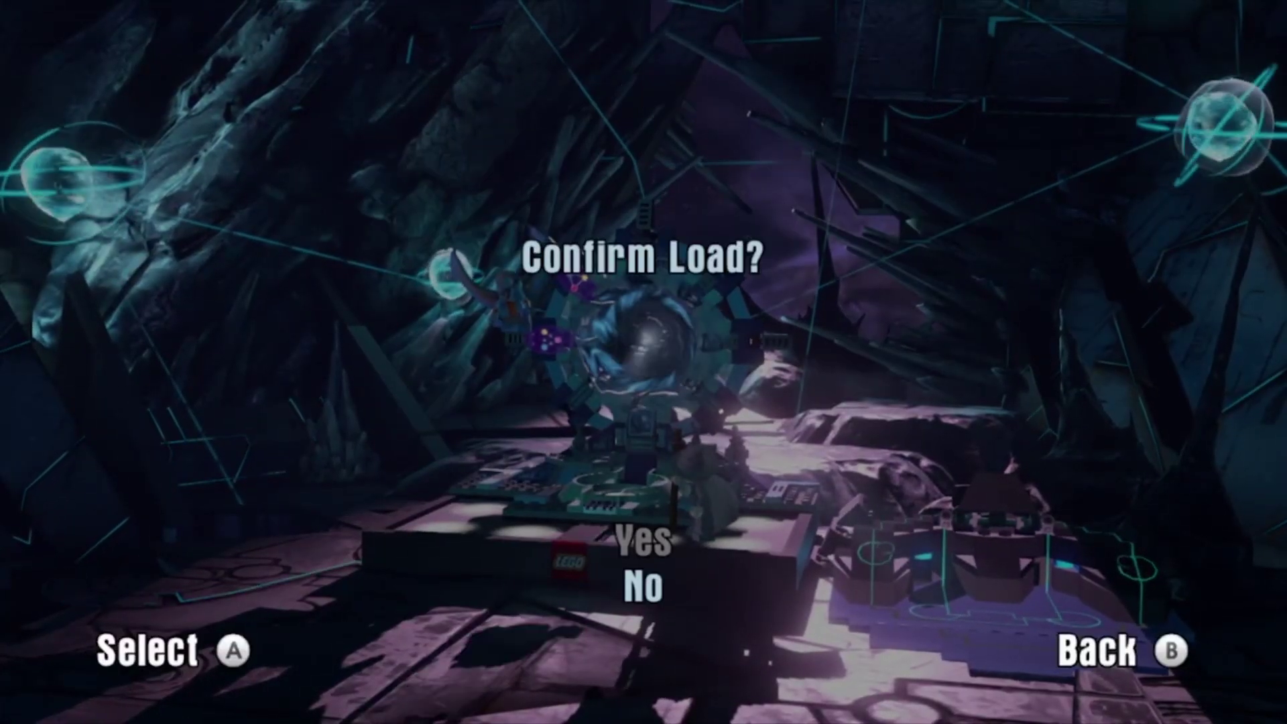
{"action": "key", "text": "Return"}
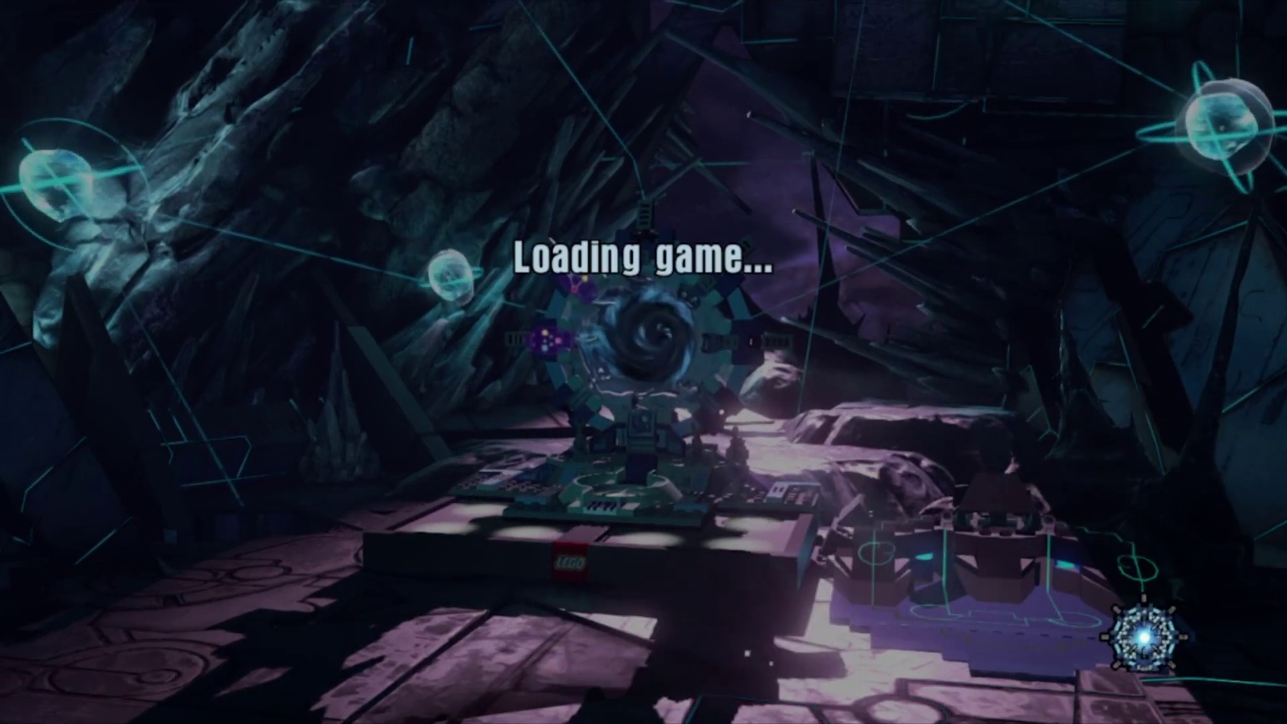
{"action": "key", "text": "super"}
In the Dimensions Toypad window, browse the new-figure list and close it without choosing a figure.
{"action": "left_click", "coordinate": [730, 583]}
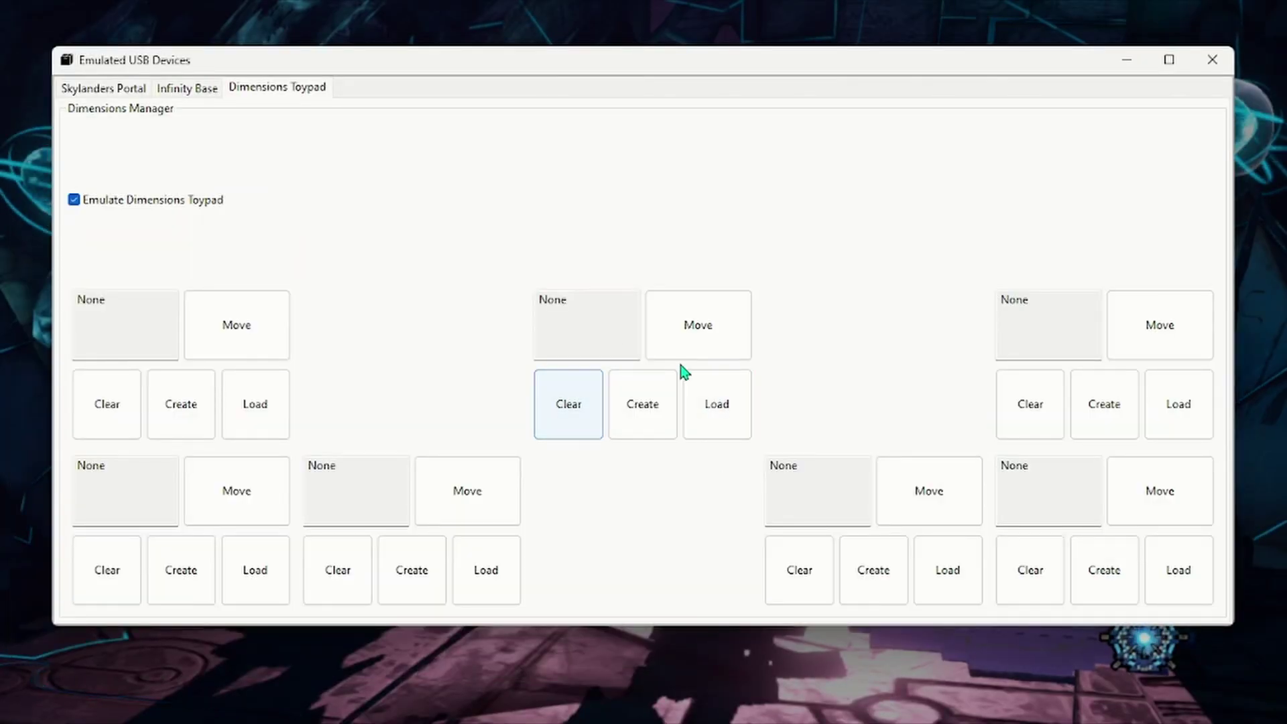
{"action": "left_click", "coordinate": [654, 402]}
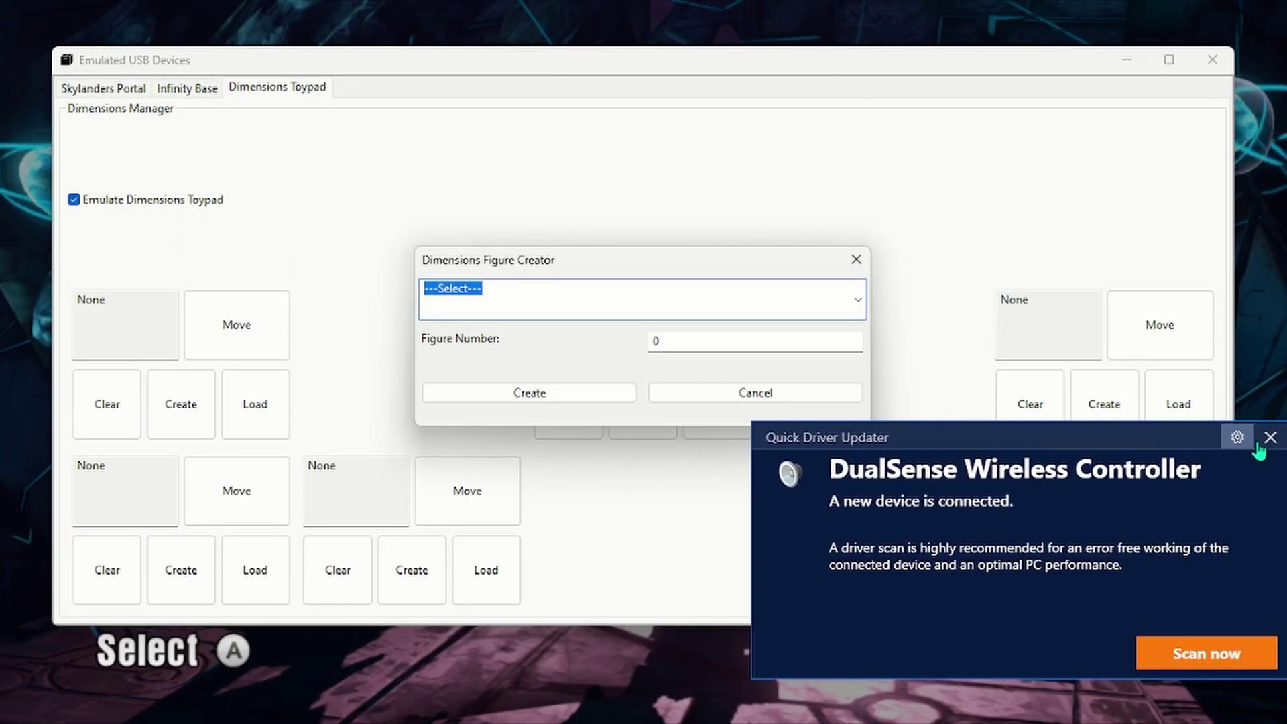
{"action": "left_click", "coordinate": [1267, 441]}
{"action": "left_click", "coordinate": [857, 300]}
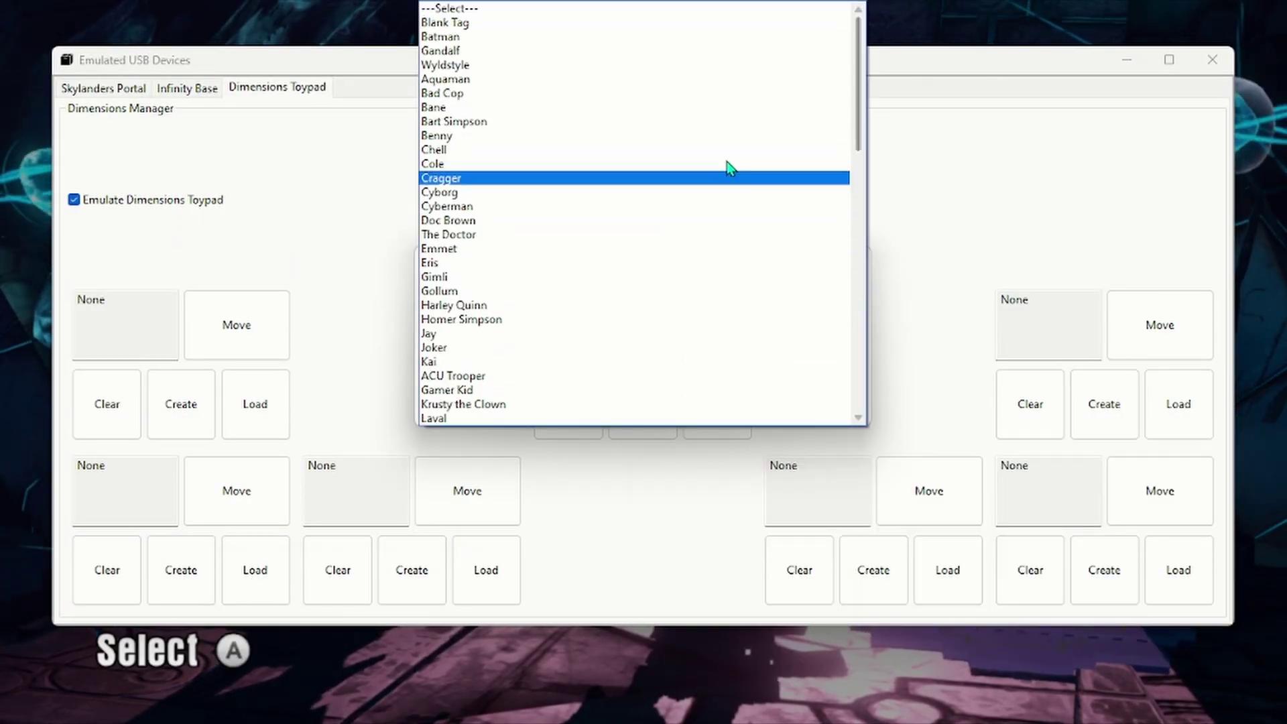
{"action": "scroll", "coordinate": [497, 40], "scroll_direction": "down", "scroll_amount": 2}
{"action": "scroll", "coordinate": [499, 81], "scroll_direction": "up", "scroll_amount": 1}
{"action": "scroll", "coordinate": [500, 114], "scroll_direction": "down", "scroll_amount": 5}
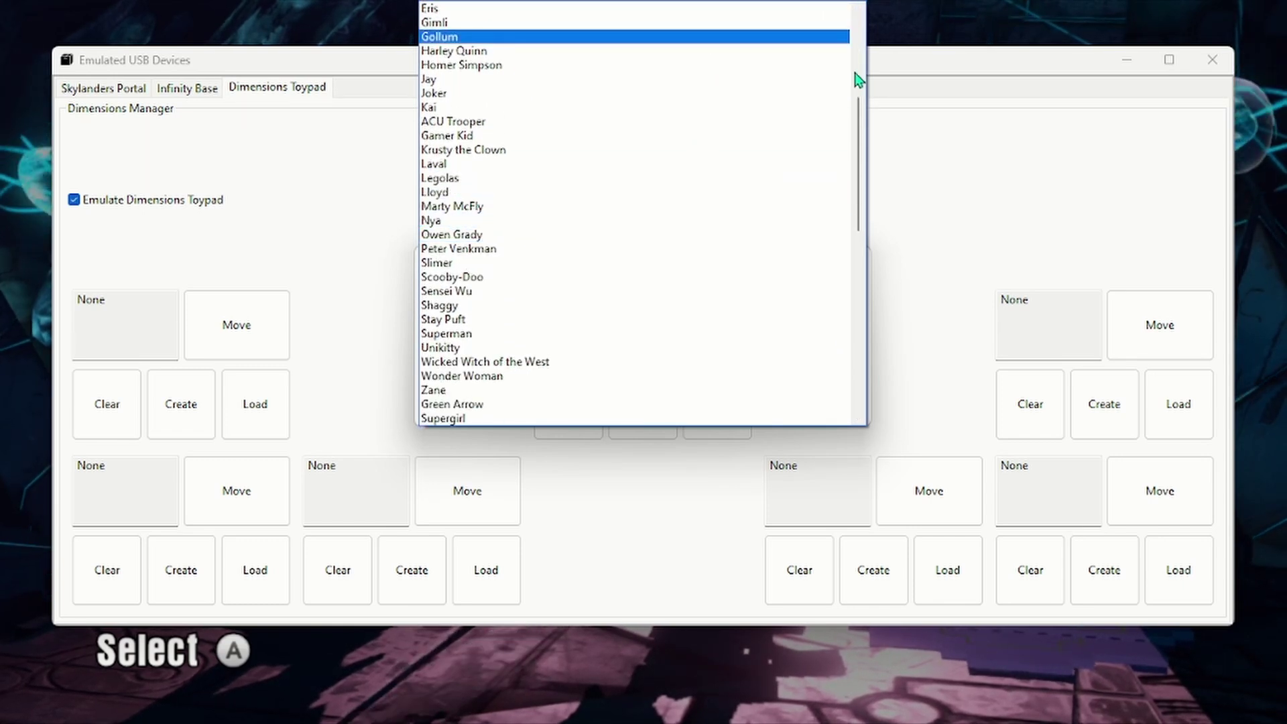
{"action": "key", "text": "Escape"}
Cancel figure creation and load Sonic the Hedgehog.bin onto the toypad's centre pad.
{"action": "left_click", "coordinate": [791, 394]}
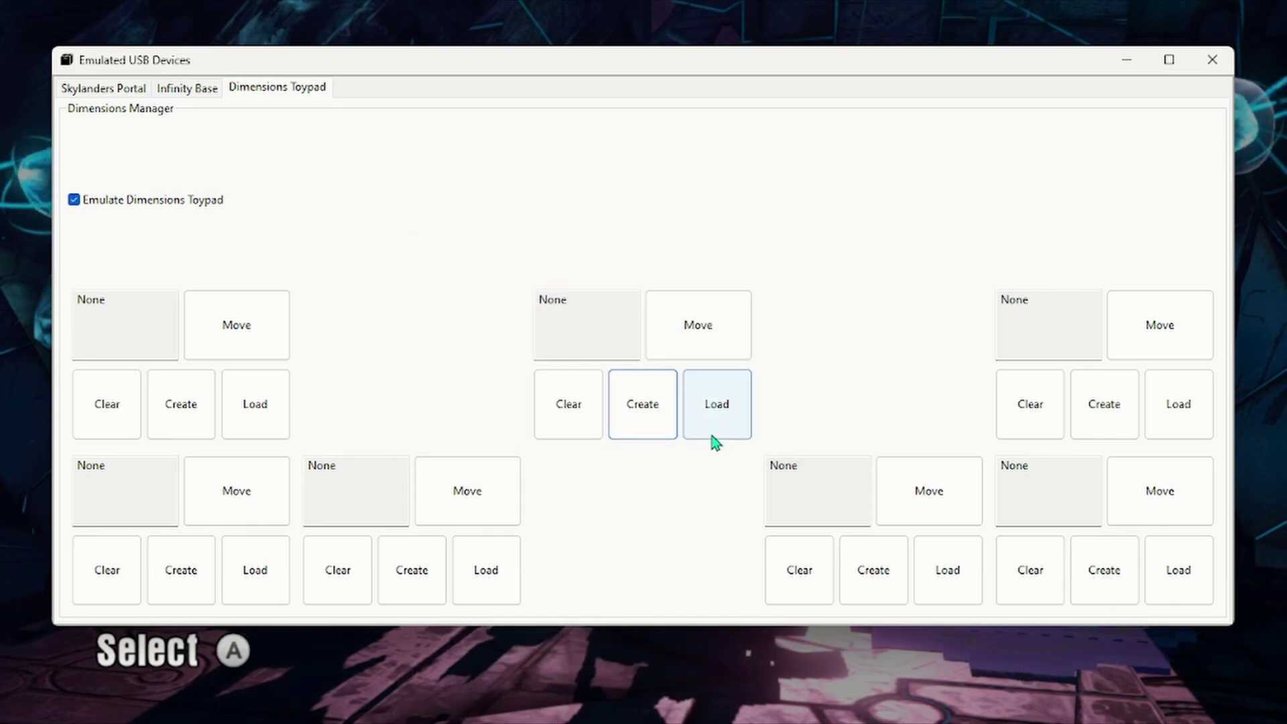
{"action": "left_click", "coordinate": [714, 407]}
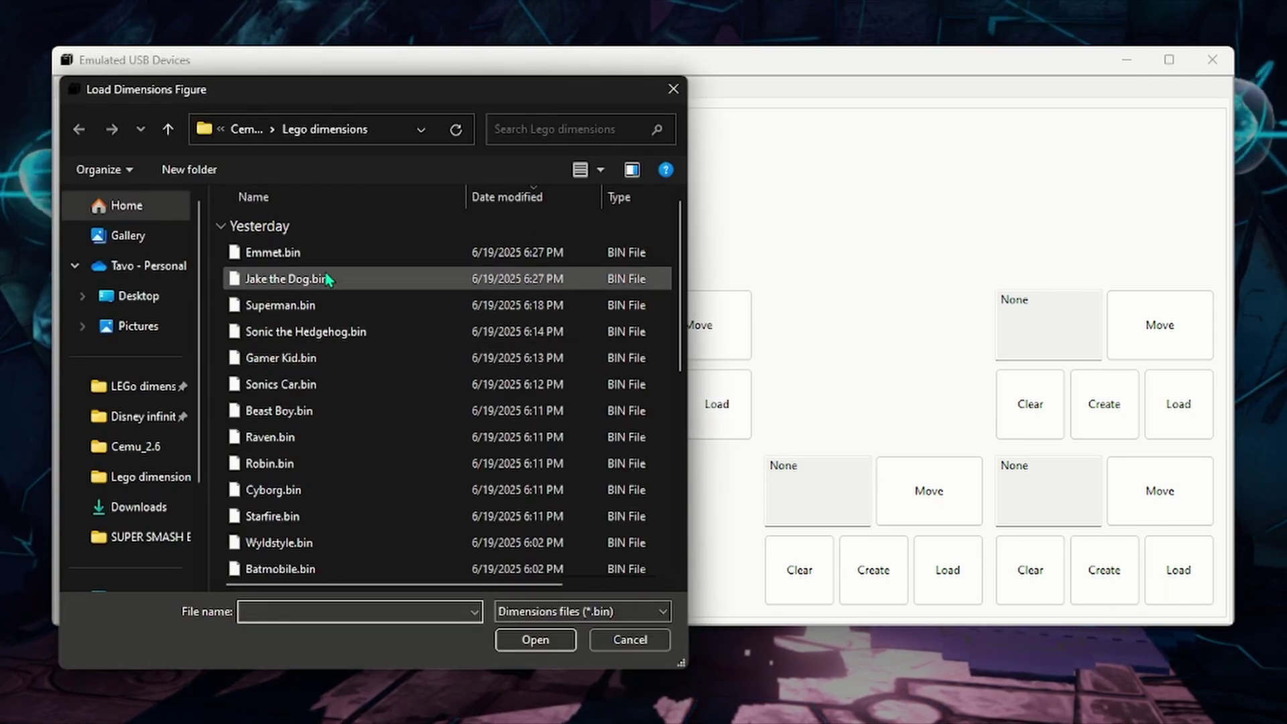
{"action": "left_click", "coordinate": [345, 332]}
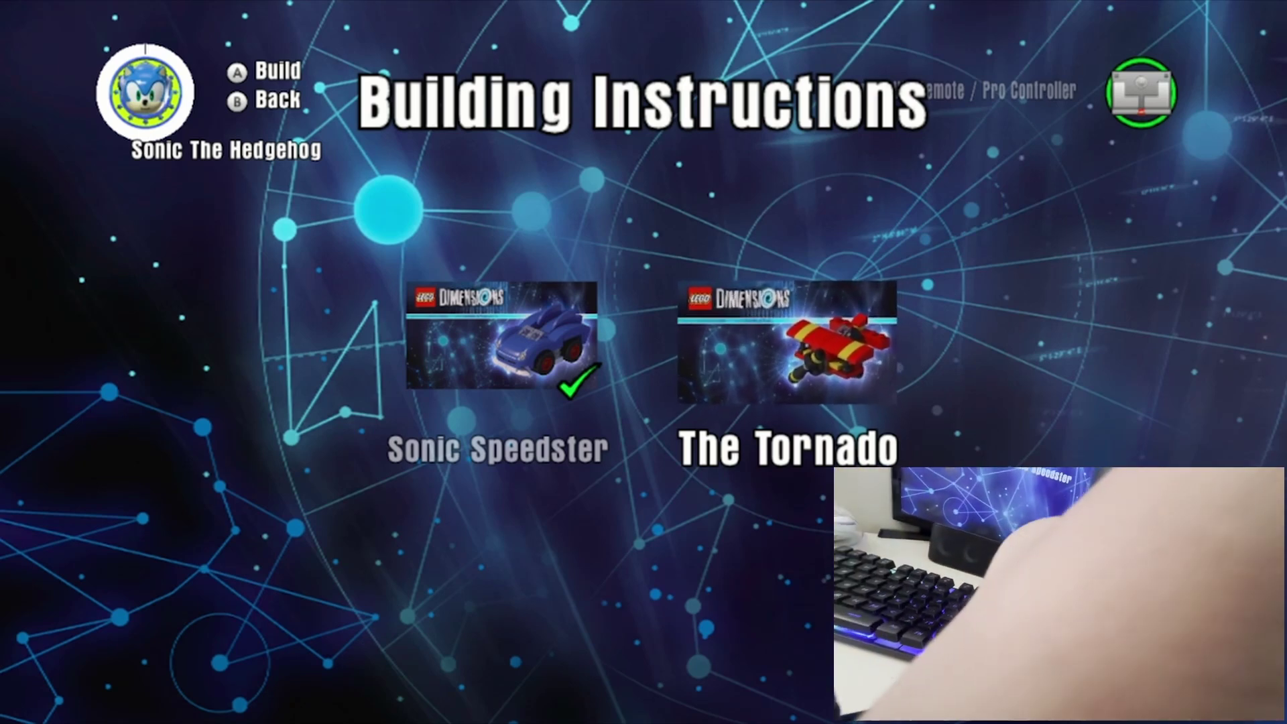
Leave Building Instructions with B, then walk Sonic toward the portal and back.
{"action": "key", "text": "b"}
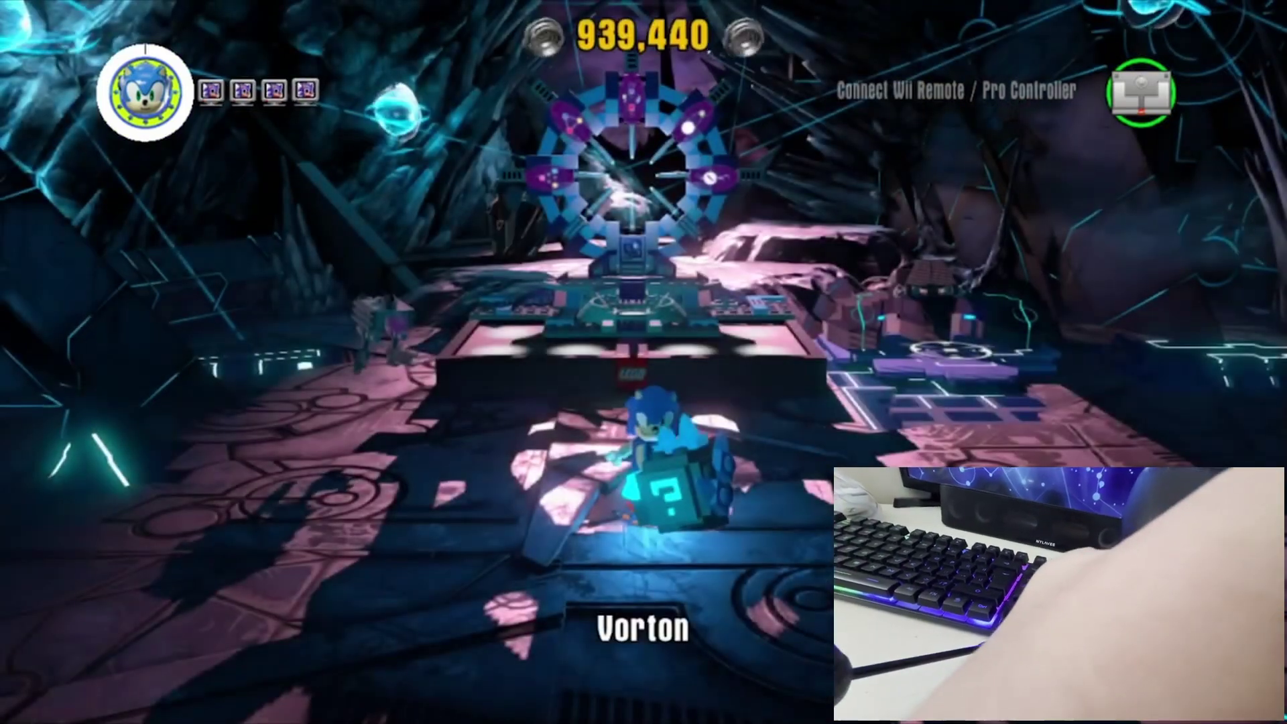
{"action": "key", "text": "Up"}
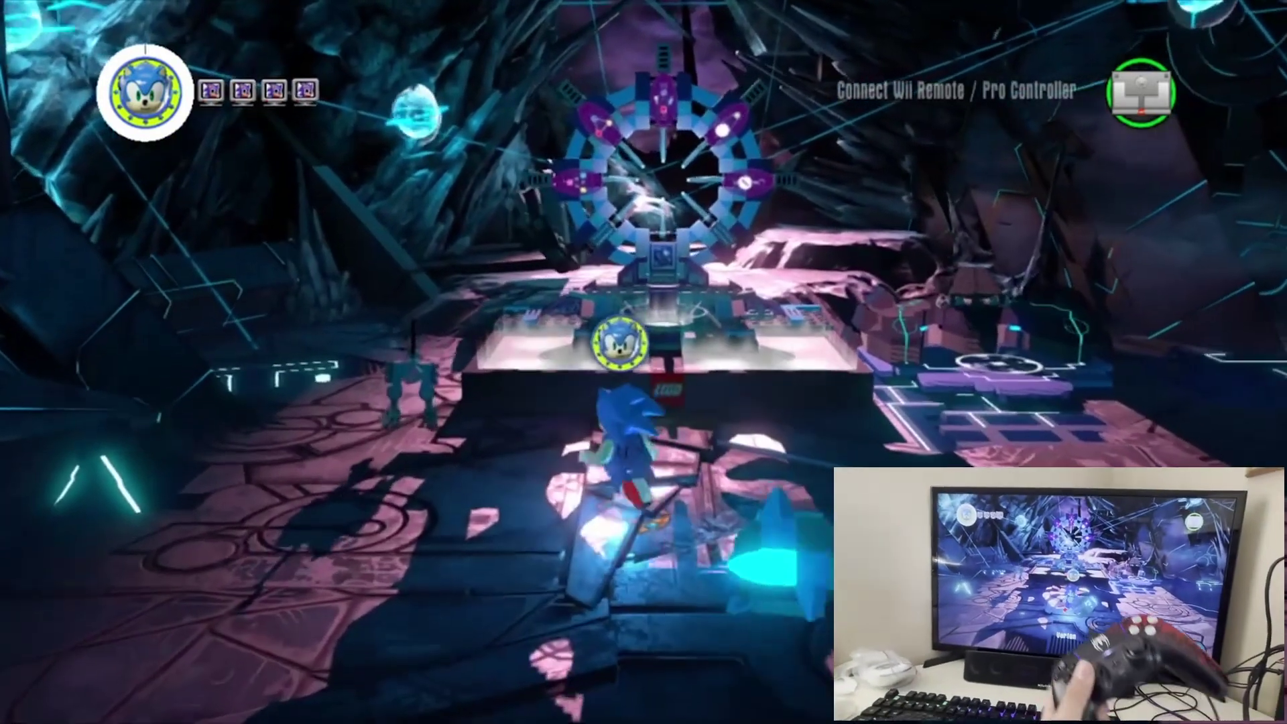
{"action": "key", "text": "Down"}
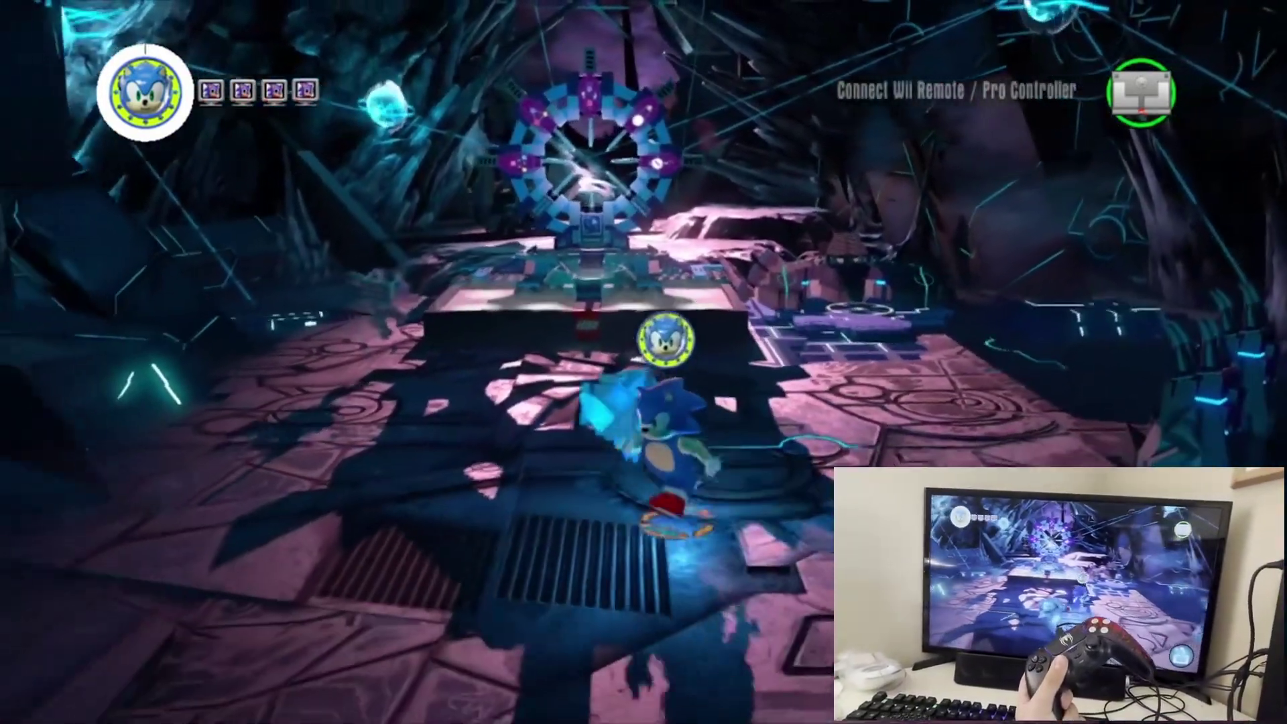